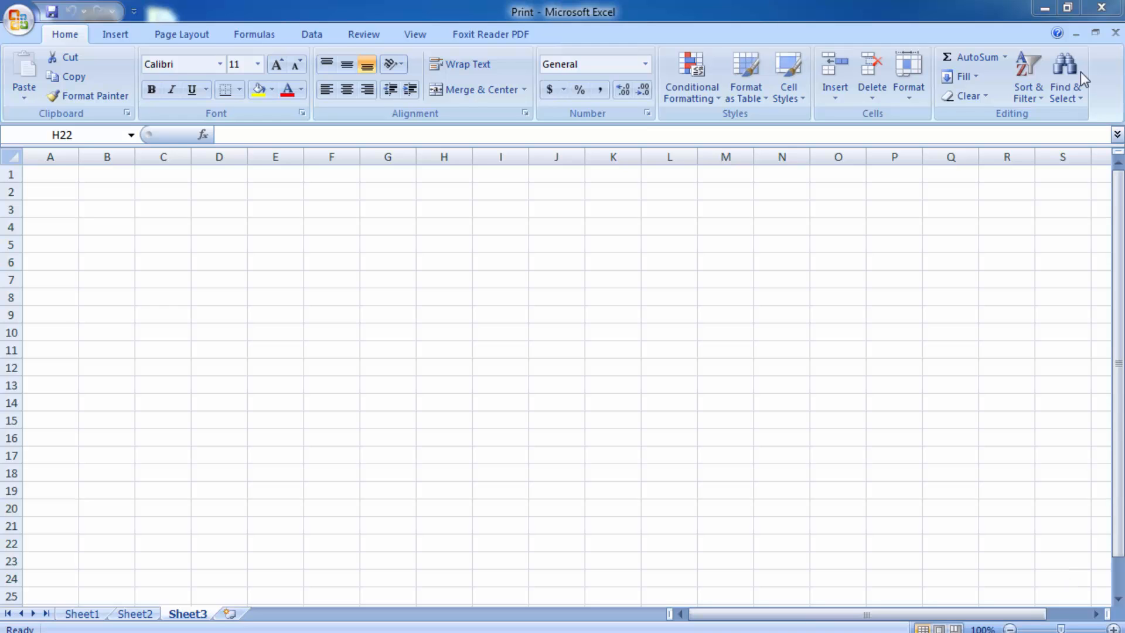
Open Sheet1 and review its page layout choices for margins, orientation, paper size and print area
{"action": "left_click", "coordinate": [80, 613]}
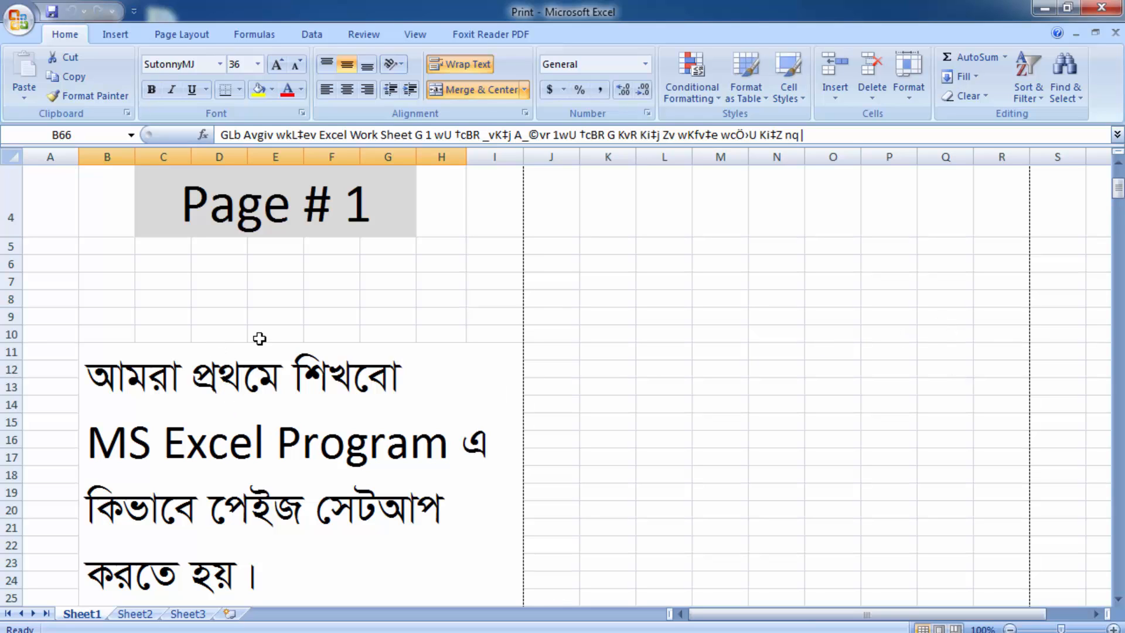
{"action": "left_click", "coordinate": [184, 34]}
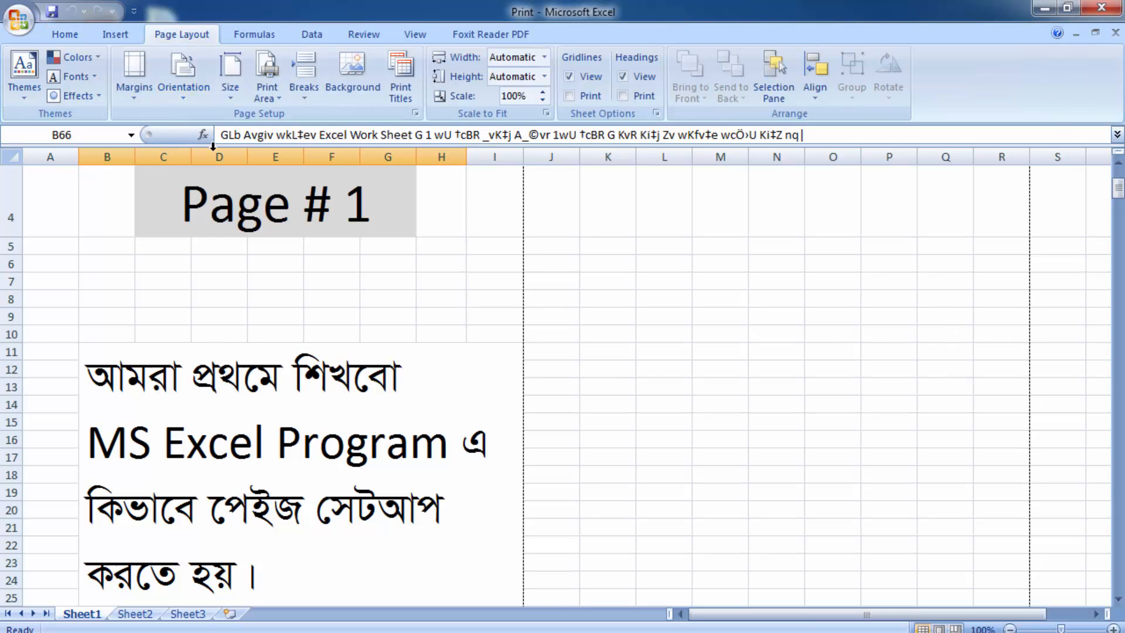
{"action": "left_click", "coordinate": [133, 99]}
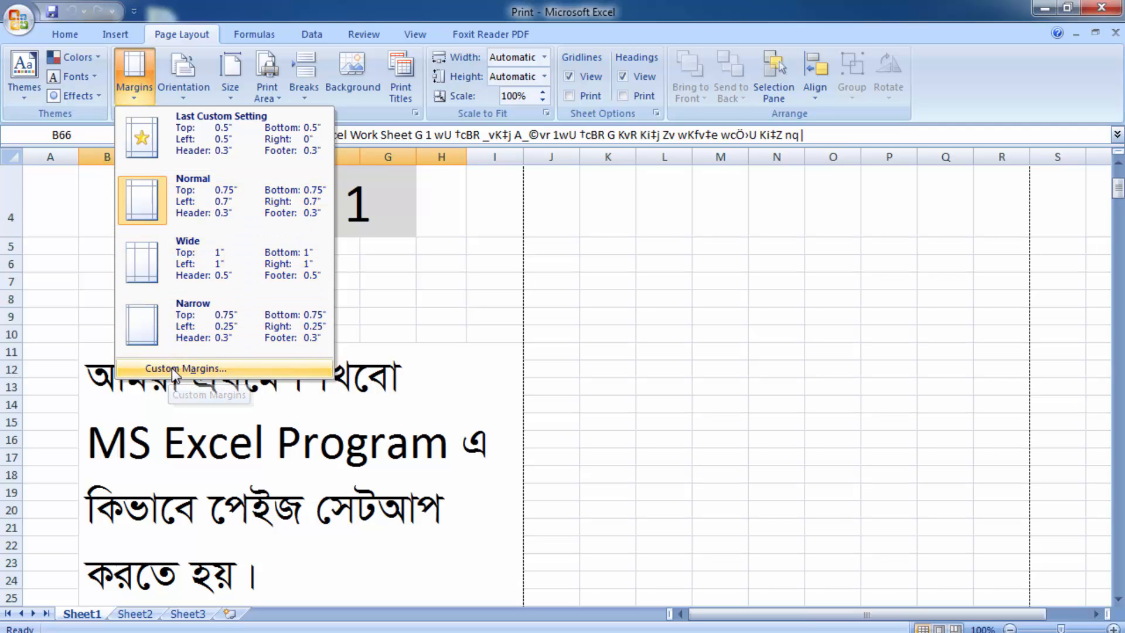
{"action": "left_click", "coordinate": [184, 96]}
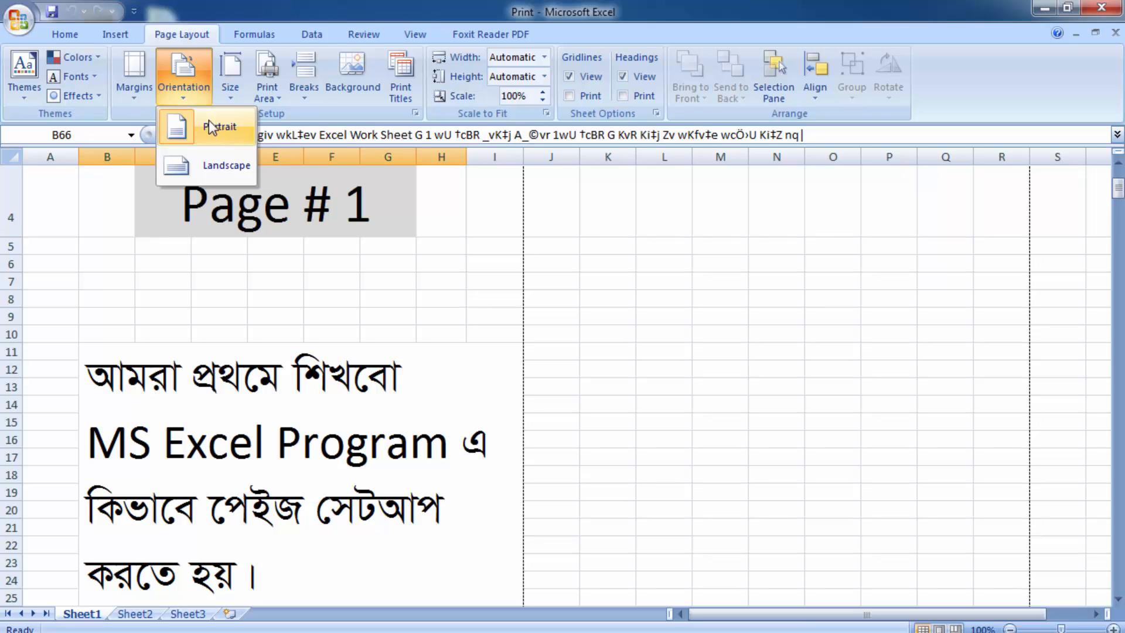
{"action": "left_click", "coordinate": [231, 99]}
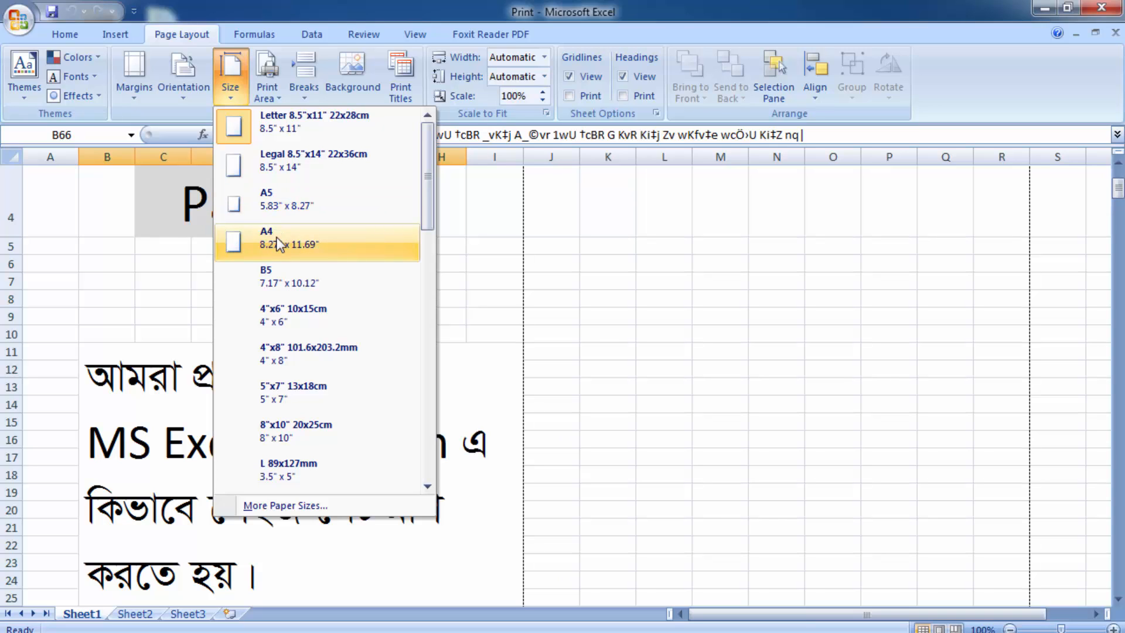
{"action": "left_click", "coordinate": [231, 100]}
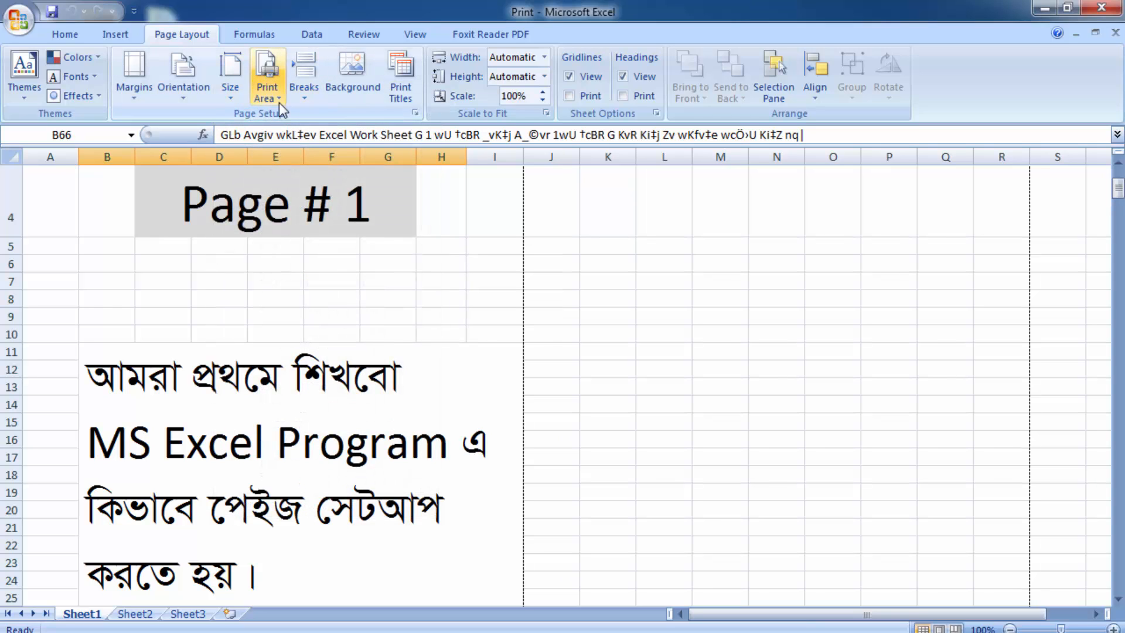
{"action": "left_click", "coordinate": [278, 103]}
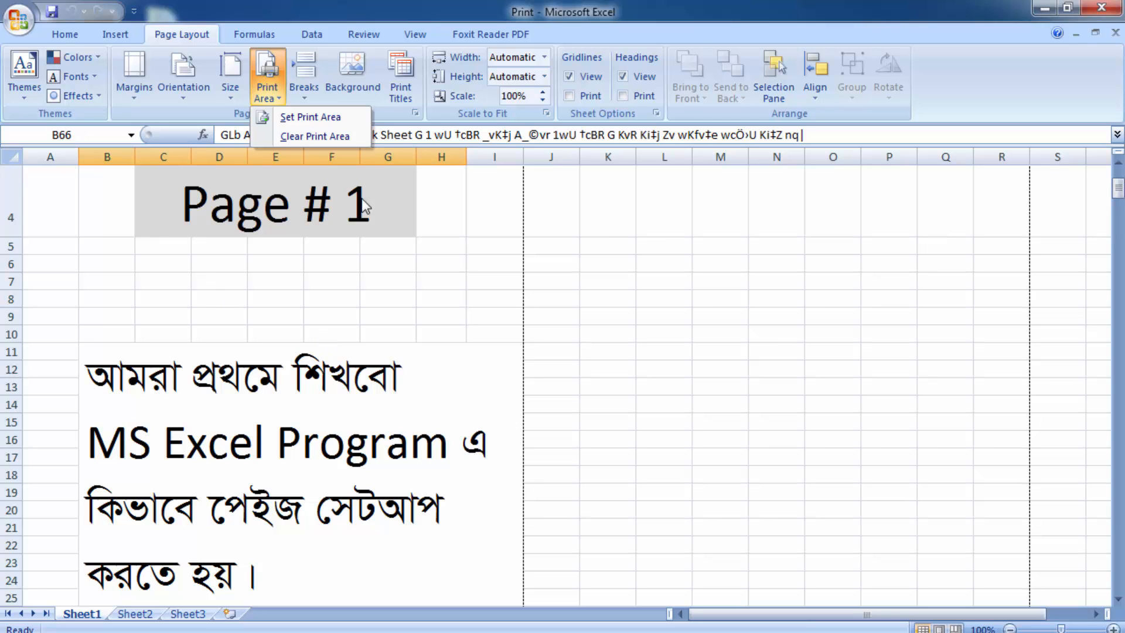
Open the full page setup settings and choose A4 as the paper size
{"action": "left_click", "coordinate": [412, 110]}
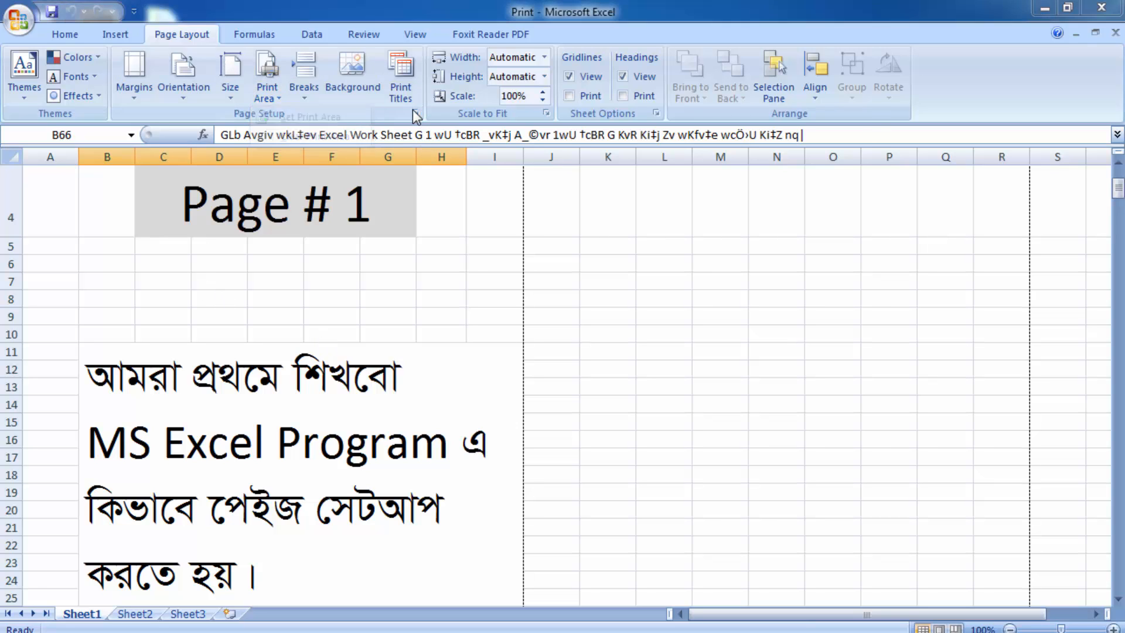
{"action": "left_click_drag", "start_coordinate": [586, 118], "coordinate": [598, 127]}
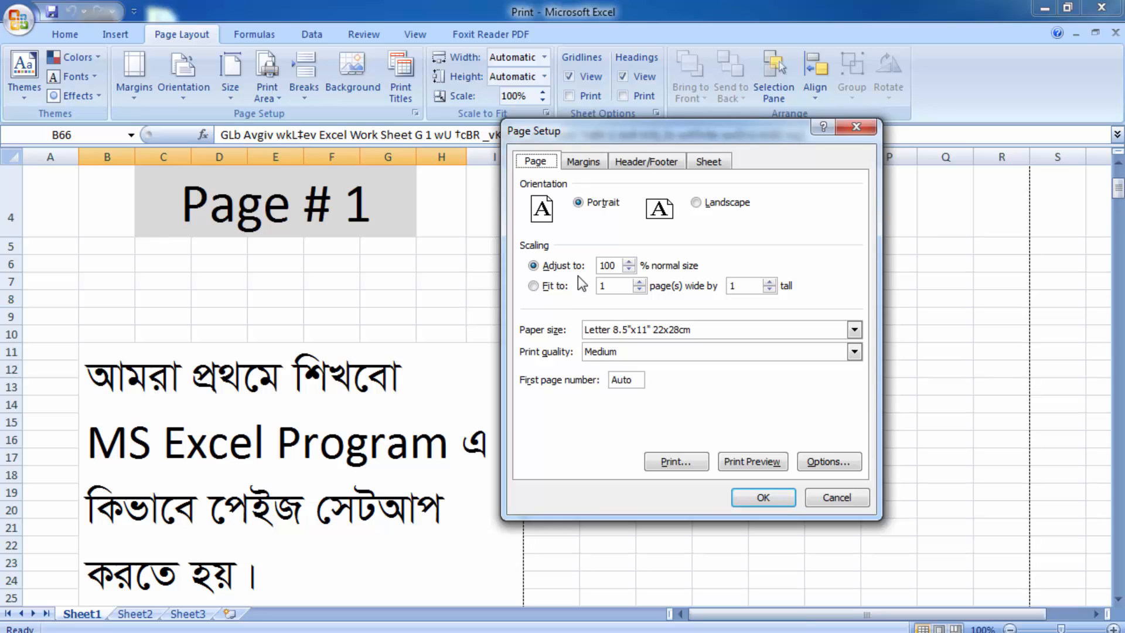
{"action": "left_click", "coordinate": [628, 329]}
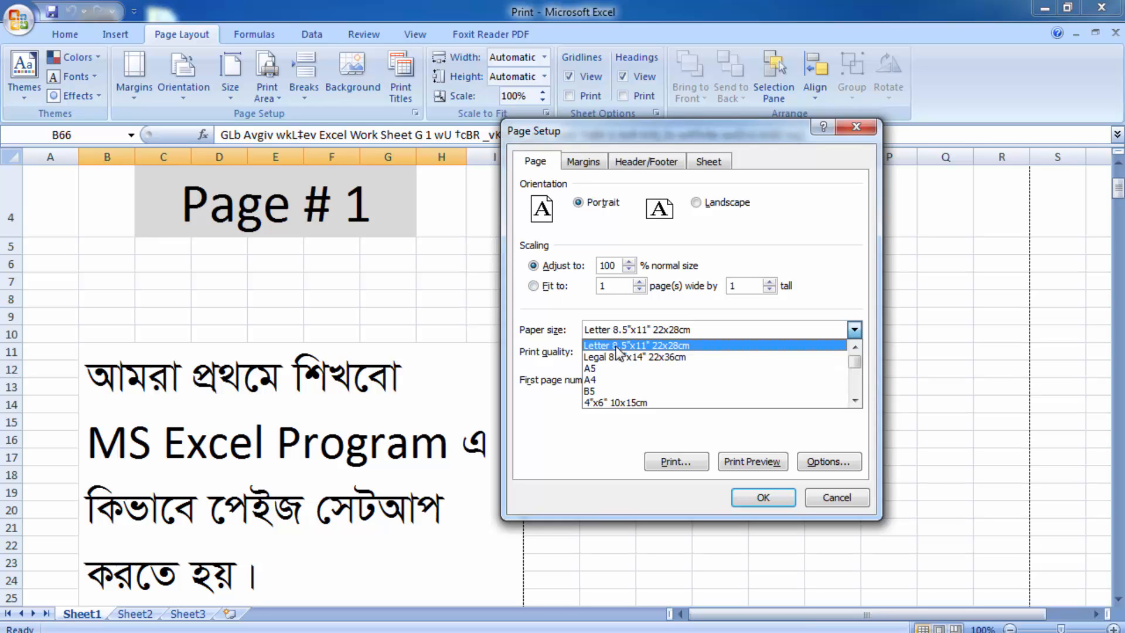
{"action": "left_click", "coordinate": [602, 382]}
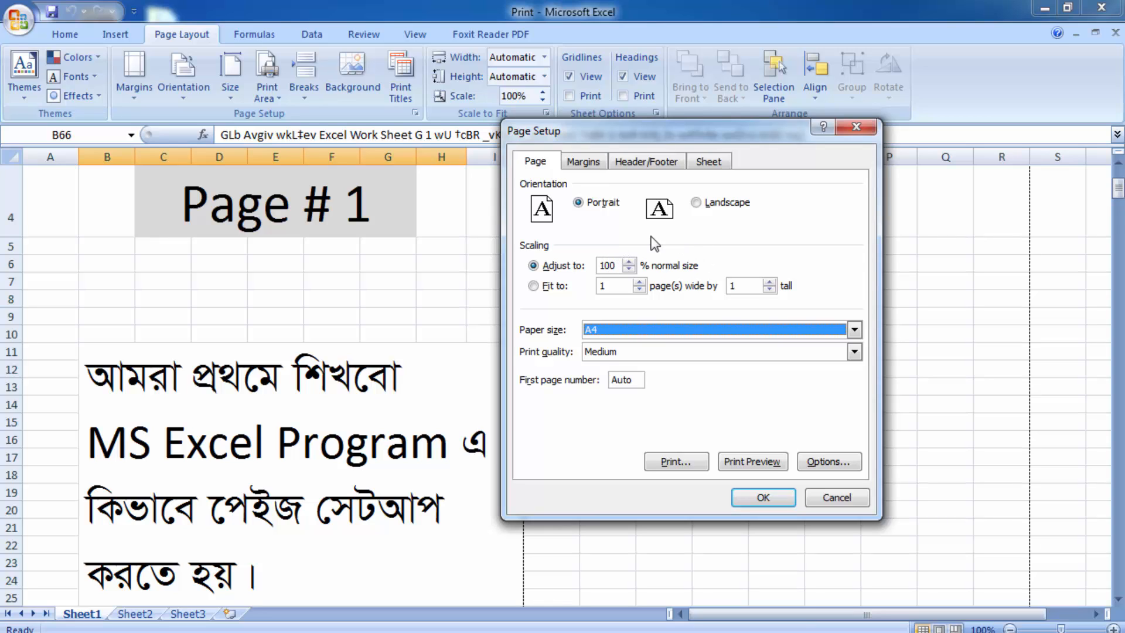
Set the page margins to 0.2 left, 0.25 top, 0 right and 0.25 bottom
{"action": "left_click", "coordinate": [587, 164]}
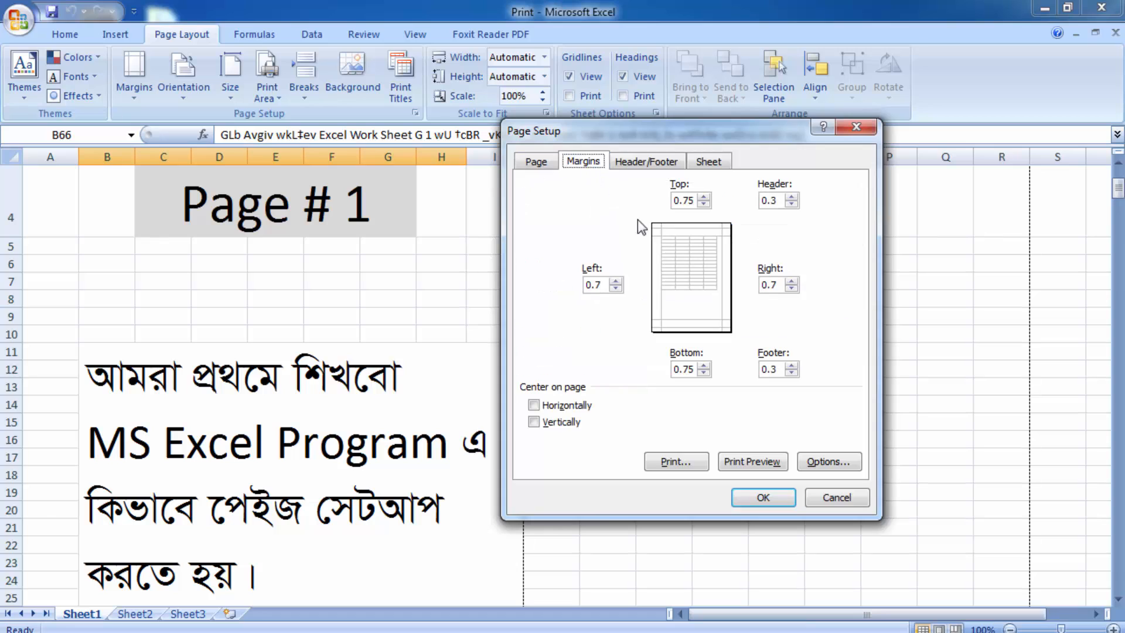
{"action": "left_click", "coordinate": [615, 289]}
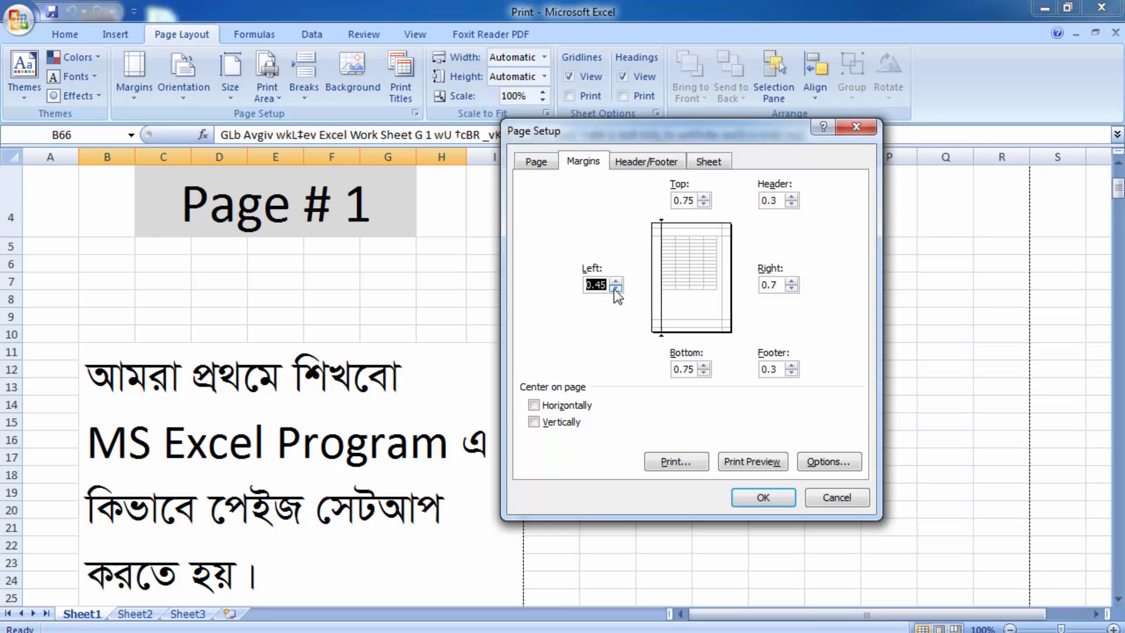
{"action": "left_click", "coordinate": [615, 288]}
{"action": "left_click", "coordinate": [704, 204]}
{"action": "left_click", "coordinate": [703, 204]}
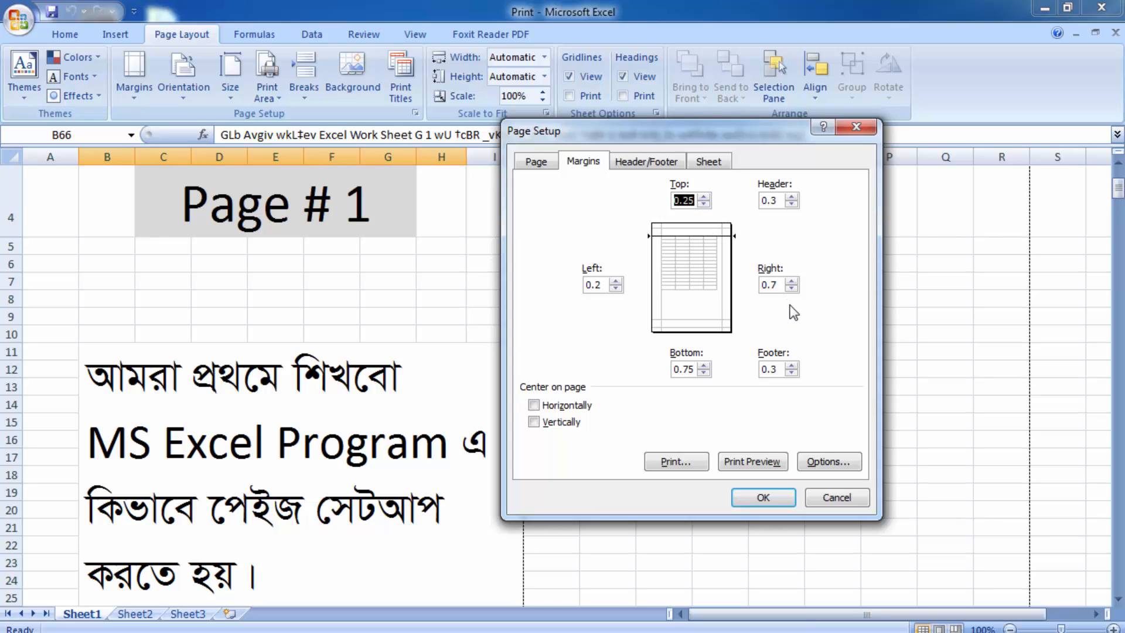
{"action": "left_click", "coordinate": [792, 288]}
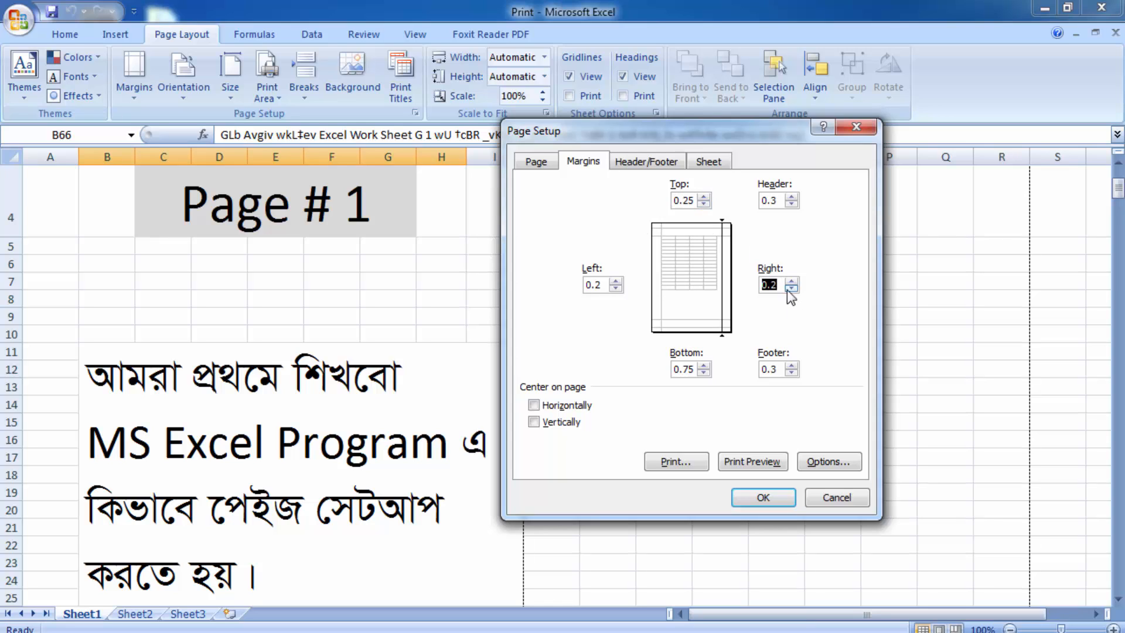
{"action": "left_click", "coordinate": [791, 287]}
{"action": "left_click", "coordinate": [703, 373]}
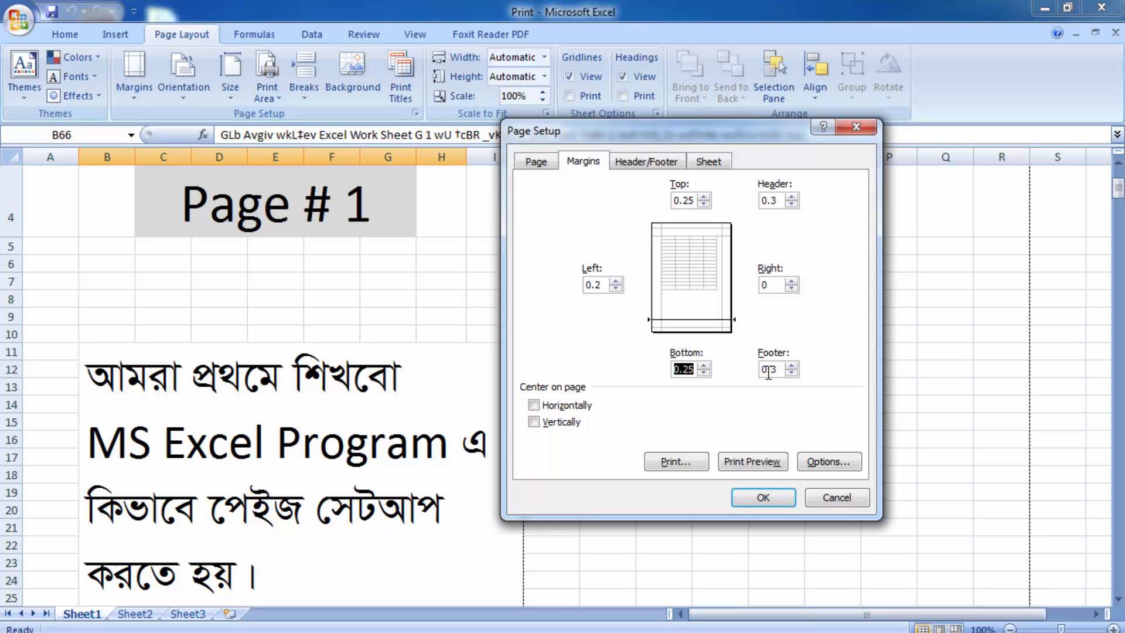
Center the content on the page both horizontally and vertically
{"action": "left_click", "coordinate": [534, 405]}
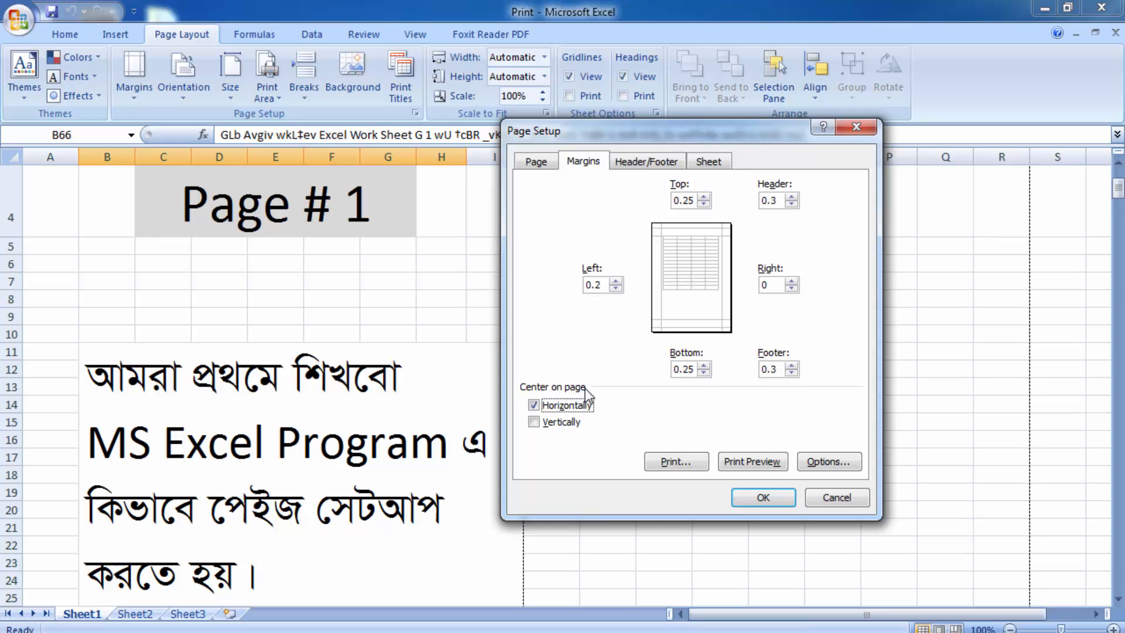
{"action": "left_click", "coordinate": [548, 405]}
{"action": "left_click", "coordinate": [549, 407]}
{"action": "left_click", "coordinate": [534, 422]}
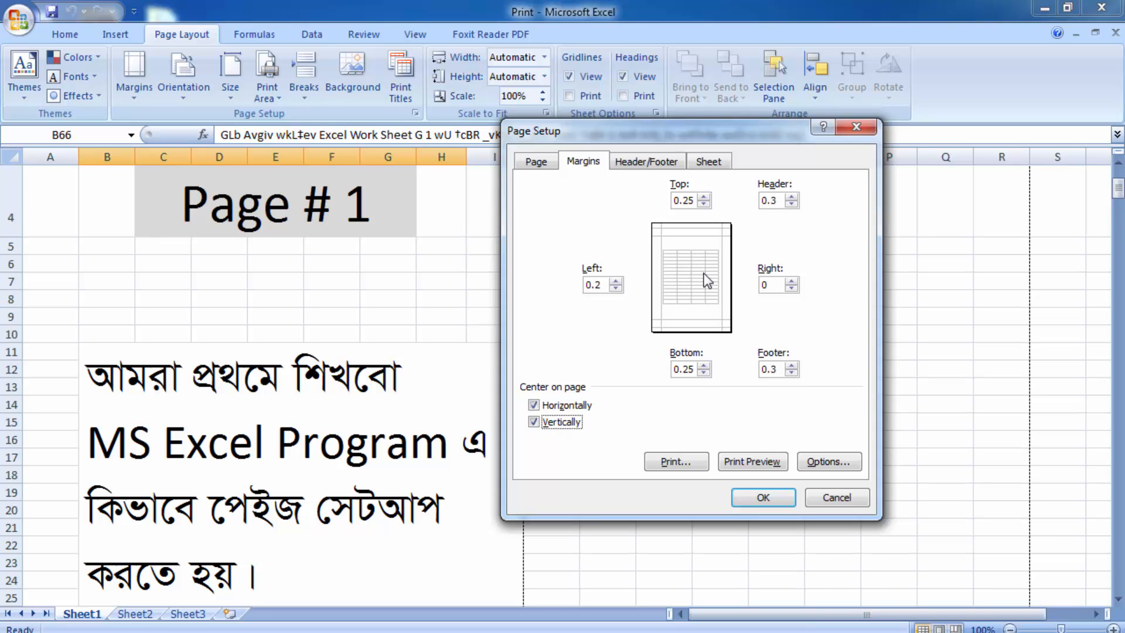
Examine the custom header's left, center and right sections and its font options without adding a header
{"action": "left_click", "coordinate": [646, 161]}
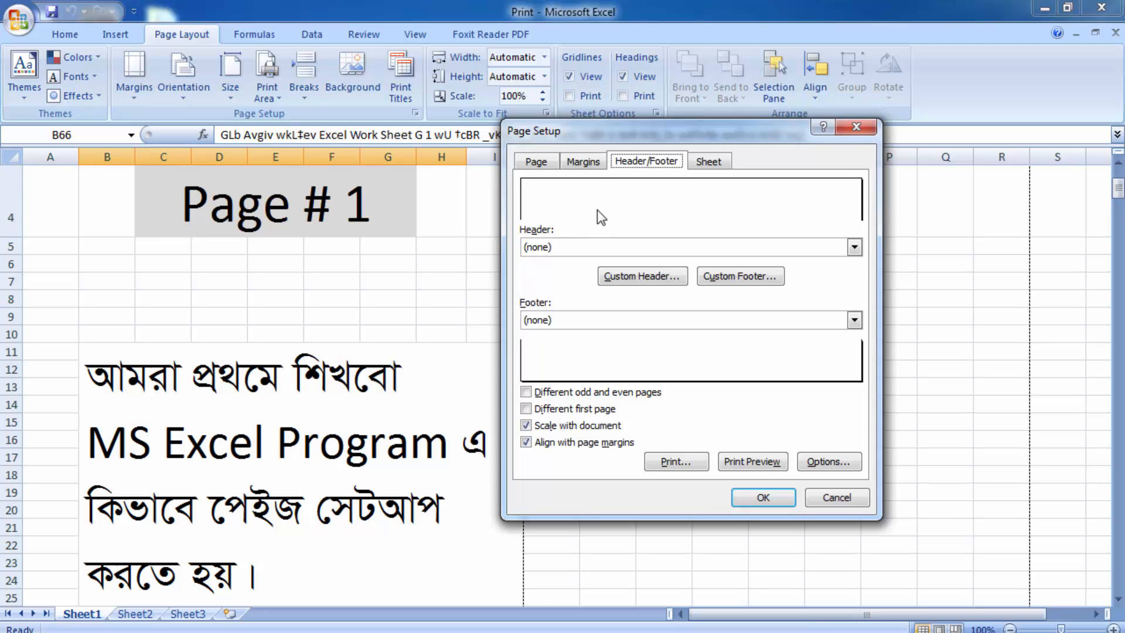
{"action": "left_click", "coordinate": [625, 276]}
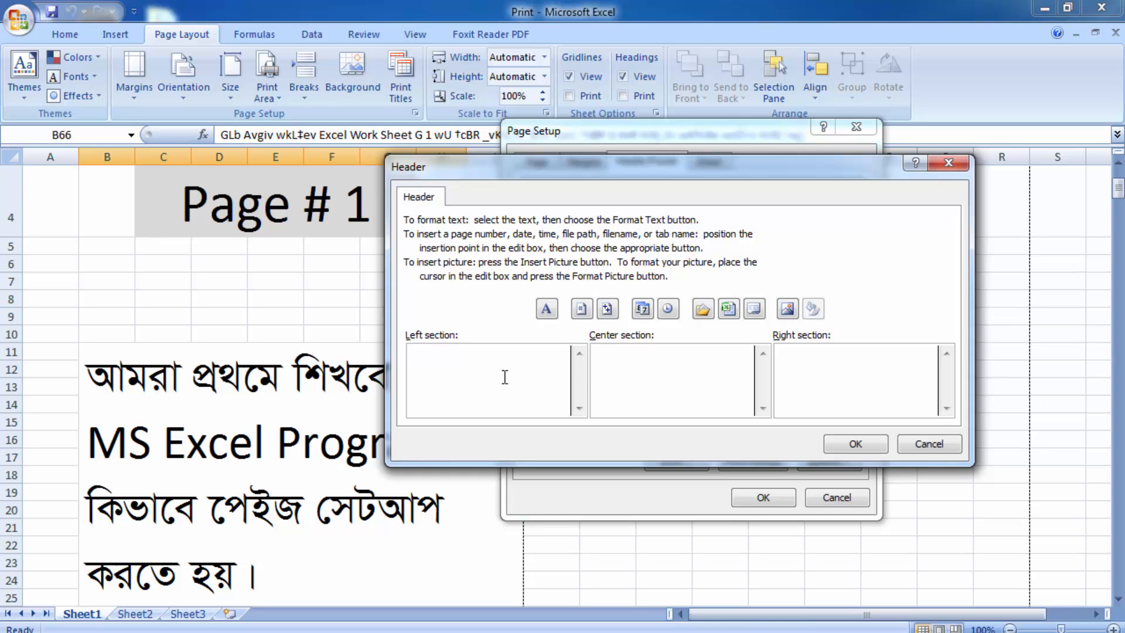
{"action": "left_click", "coordinate": [645, 367]}
{"action": "left_click", "coordinate": [835, 368]}
{"action": "left_click", "coordinate": [545, 309]}
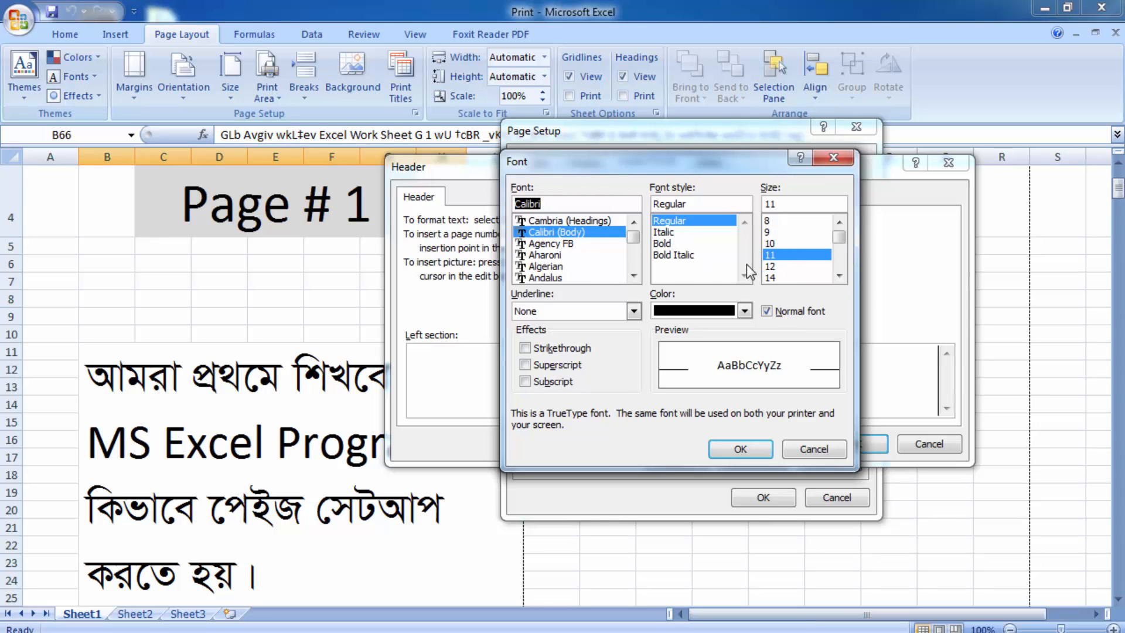
{"action": "left_click", "coordinate": [811, 448]}
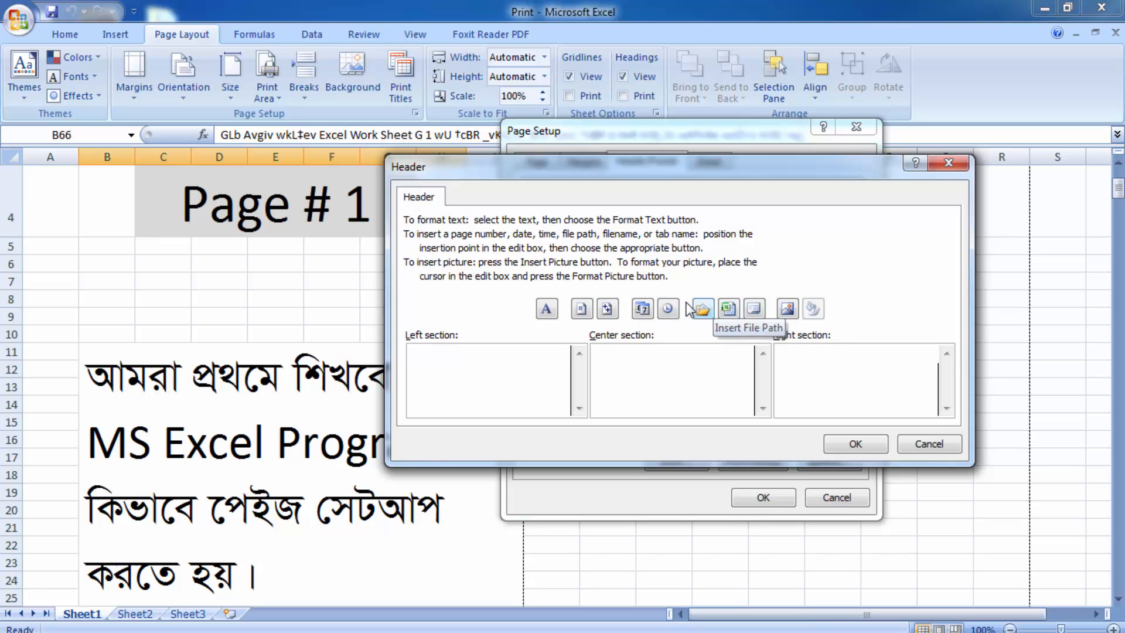
{"action": "left_click", "coordinate": [925, 443]}
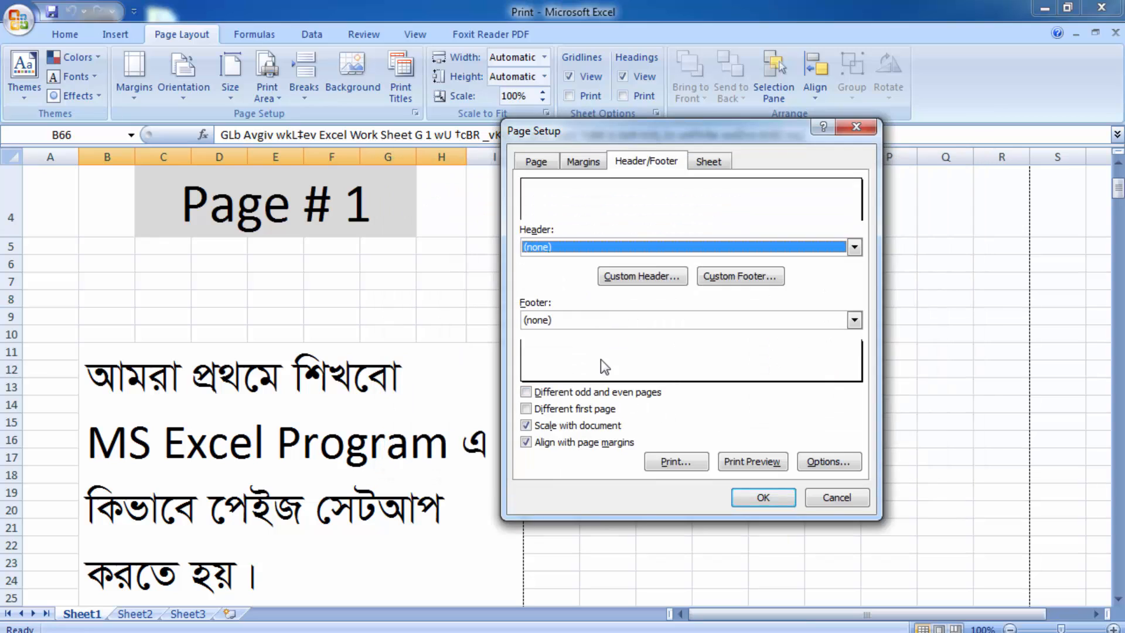
Try the "Over, then down" page order, return to "Down, then over", and discard the page setup changes
{"action": "left_click", "coordinate": [709, 163]}
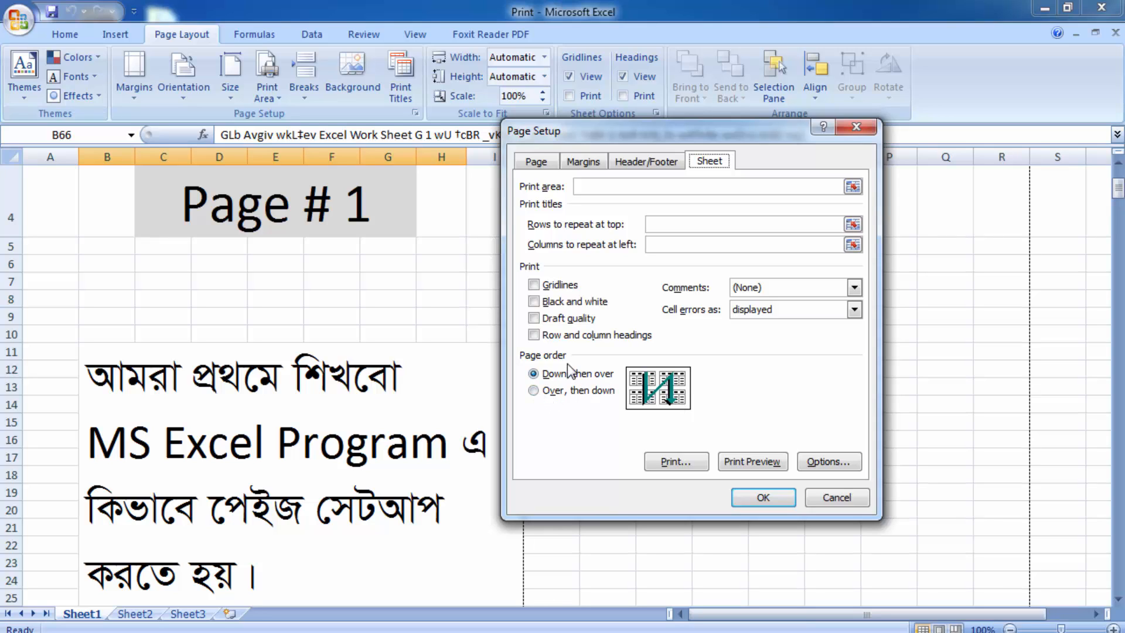
{"action": "left_click", "coordinate": [534, 391]}
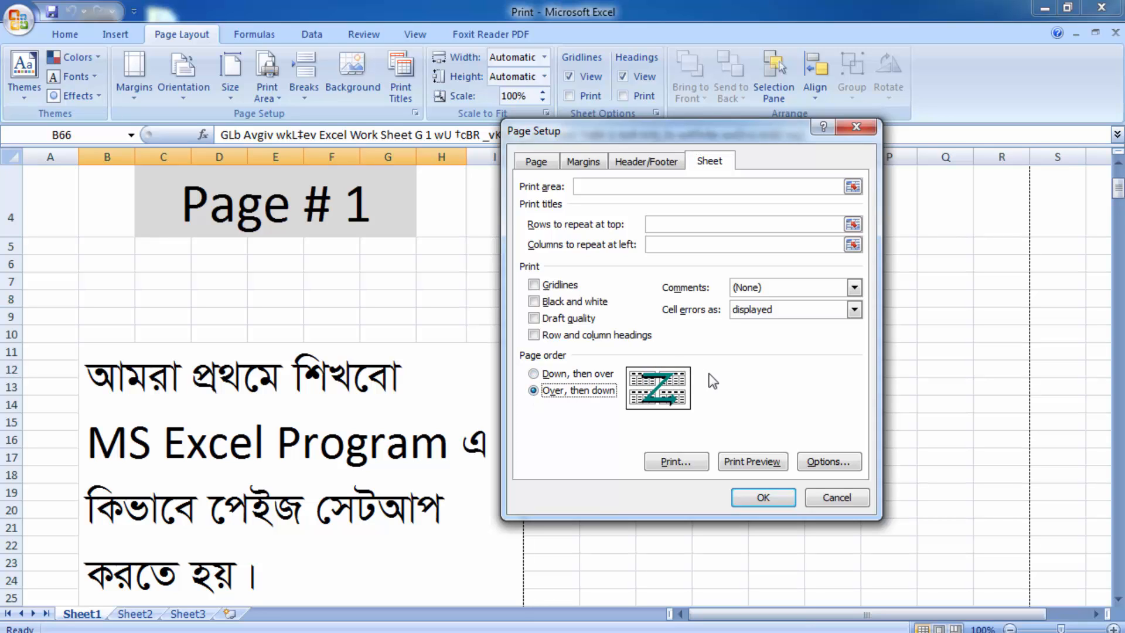
{"action": "left_click", "coordinate": [535, 374]}
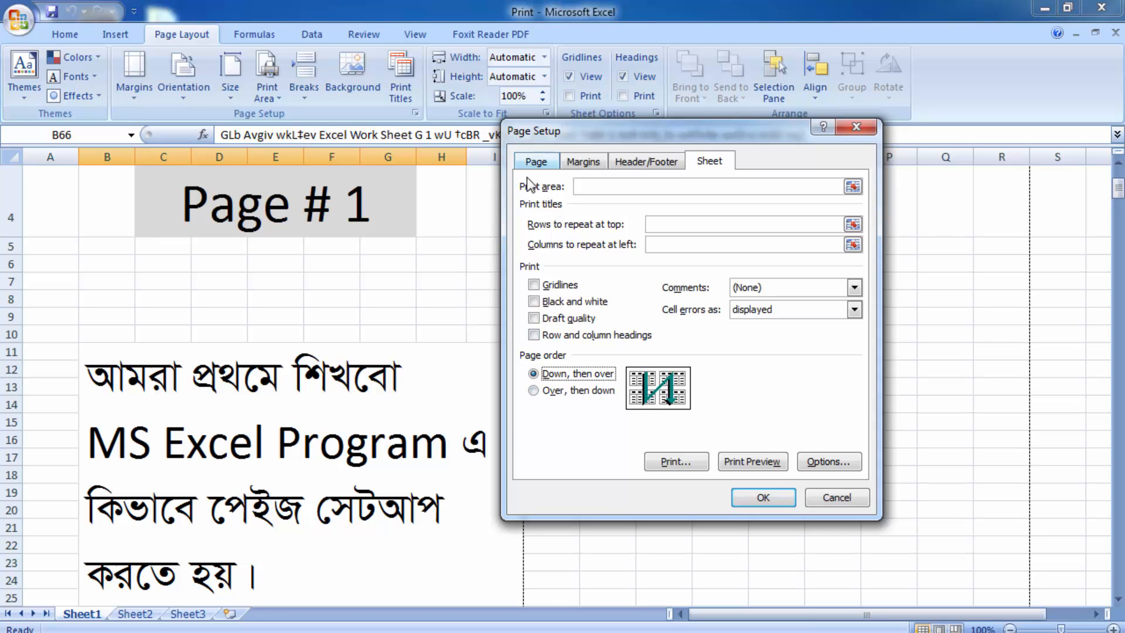
{"action": "left_click", "coordinate": [826, 499]}
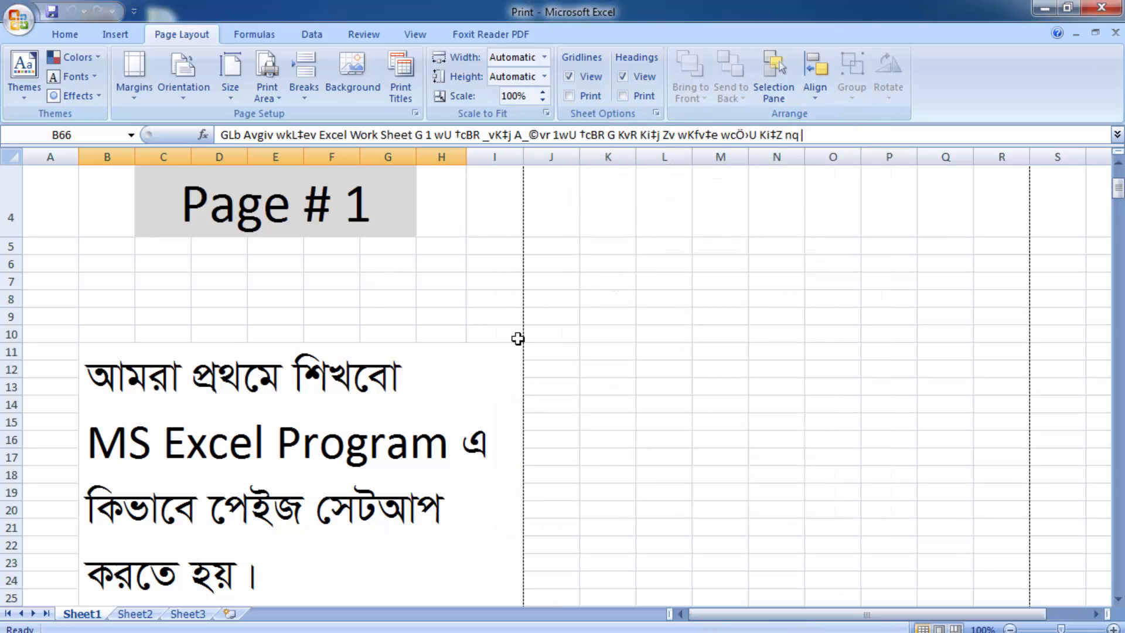
Start printing Sheet1 and open the properties of the Canon iP2700 series printer
{"action": "scroll", "coordinate": [421, 314], "scroll_direction": "down", "scroll_amount": 4}
{"action": "scroll", "coordinate": [421, 314], "scroll_direction": "down", "scroll_amount": 16}
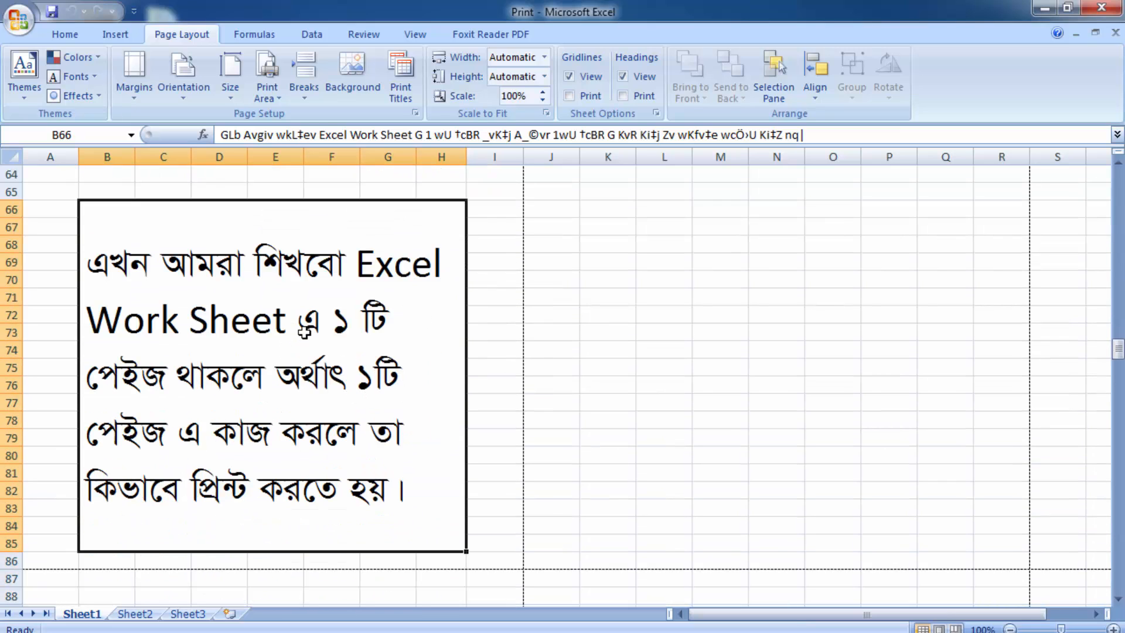
{"action": "key", "text": "ctrl+p"}
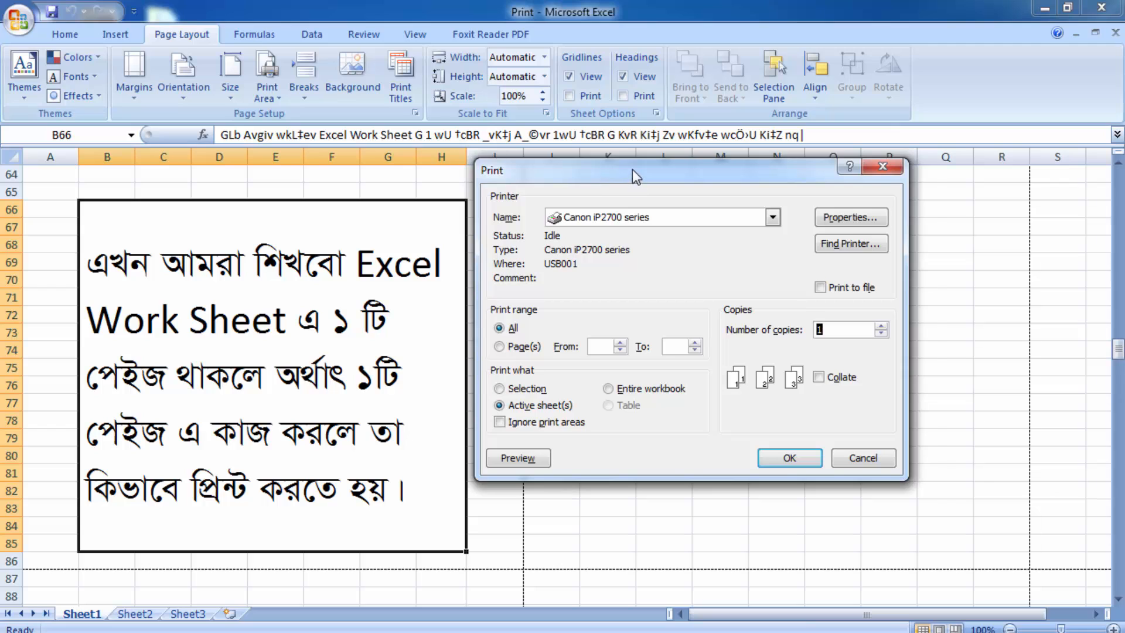
{"action": "left_click_drag", "start_coordinate": [631, 170], "coordinate": [645, 171]}
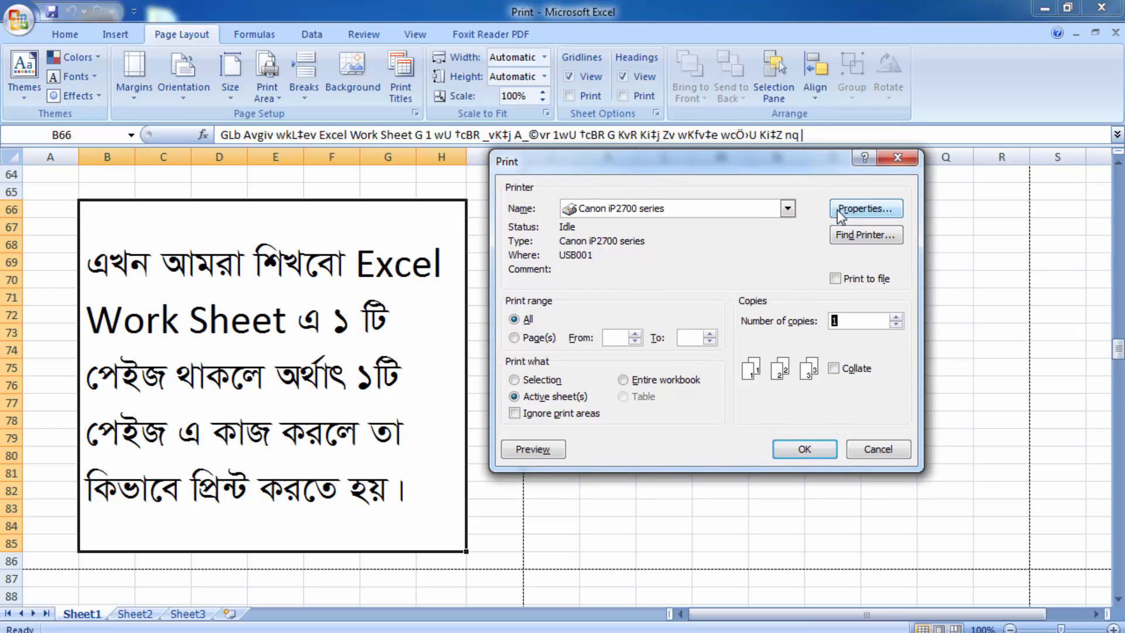
{"action": "left_click", "coordinate": [855, 209]}
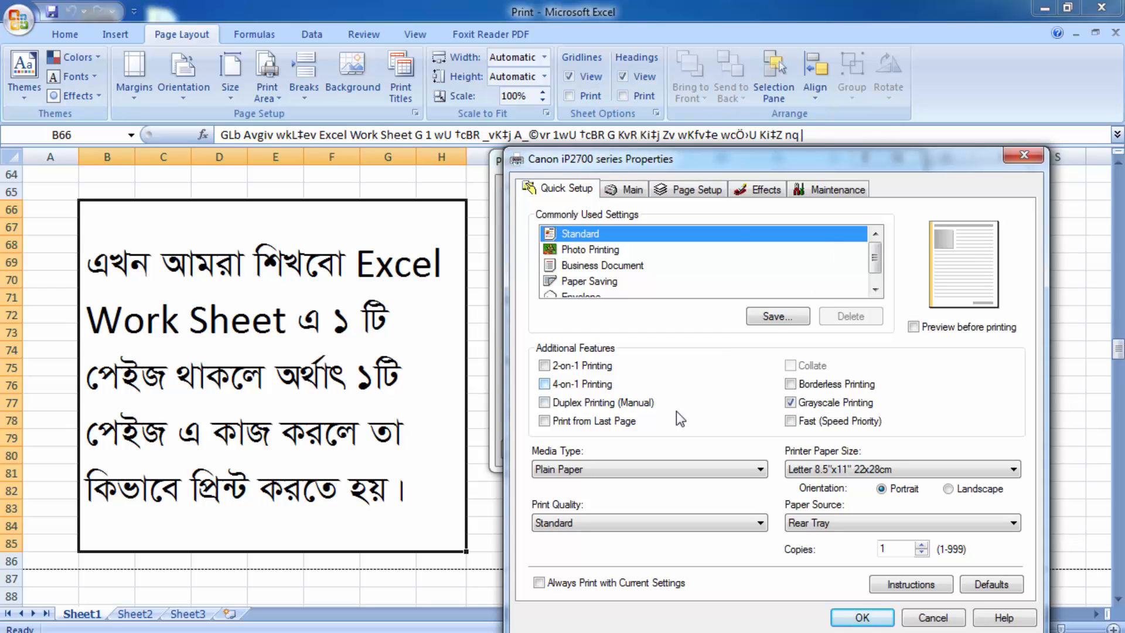
{"action": "left_click_drag", "start_coordinate": [712, 153], "coordinate": [684, 126]}
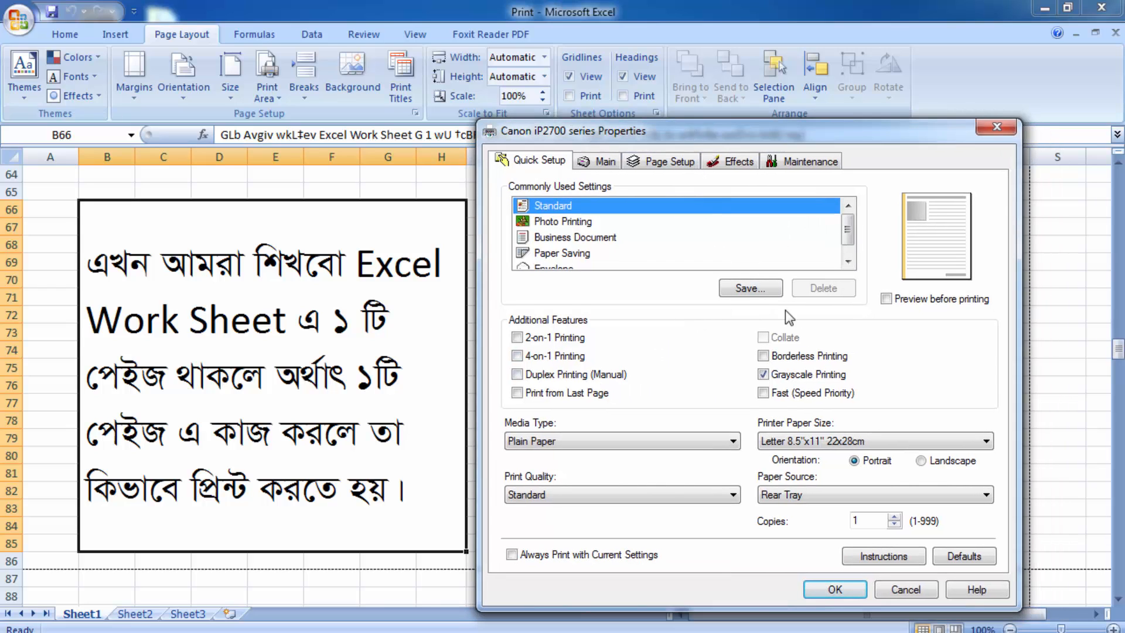
Turn off grayscale printing in the printer properties so the page prints in color
{"action": "left_click", "coordinate": [763, 375]}
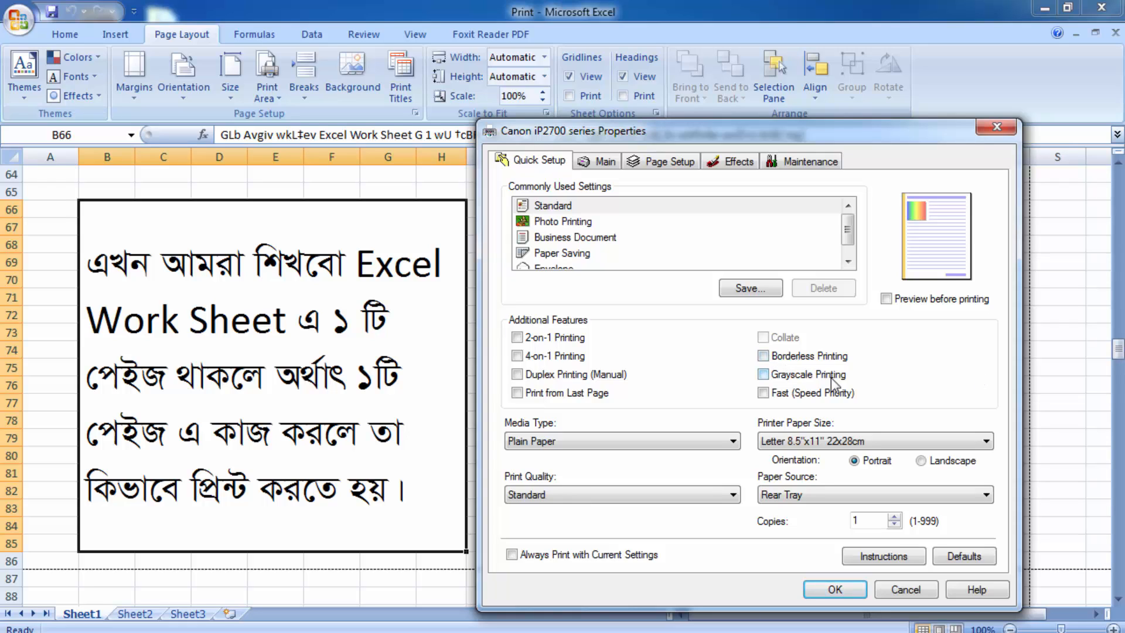
{"action": "left_click", "coordinate": [764, 374]}
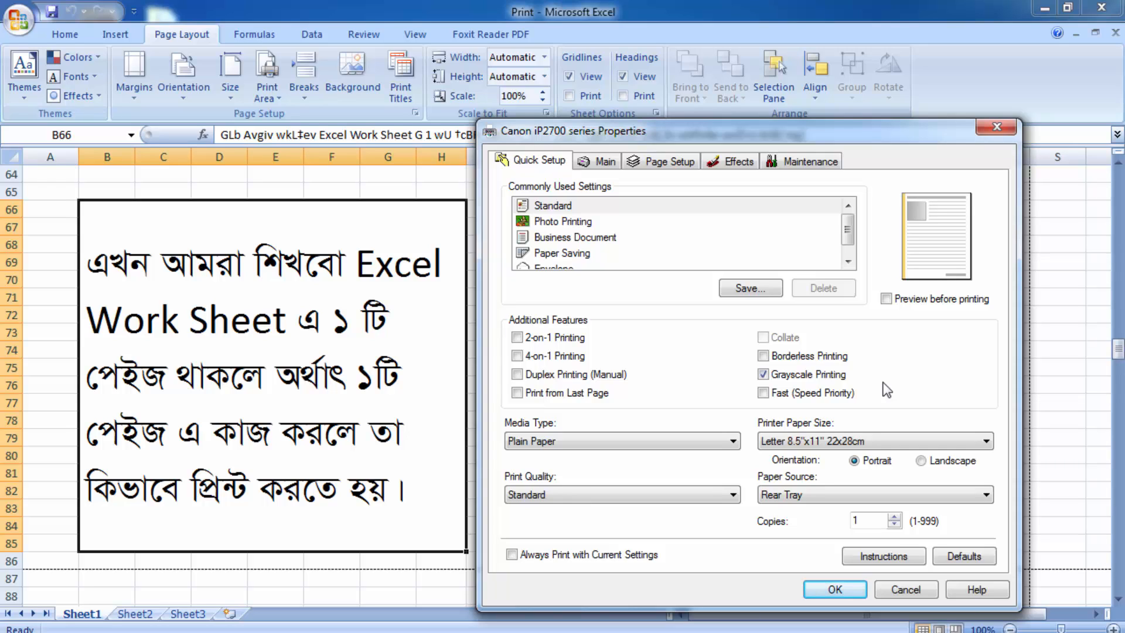
{"action": "left_click", "coordinate": [763, 374]}
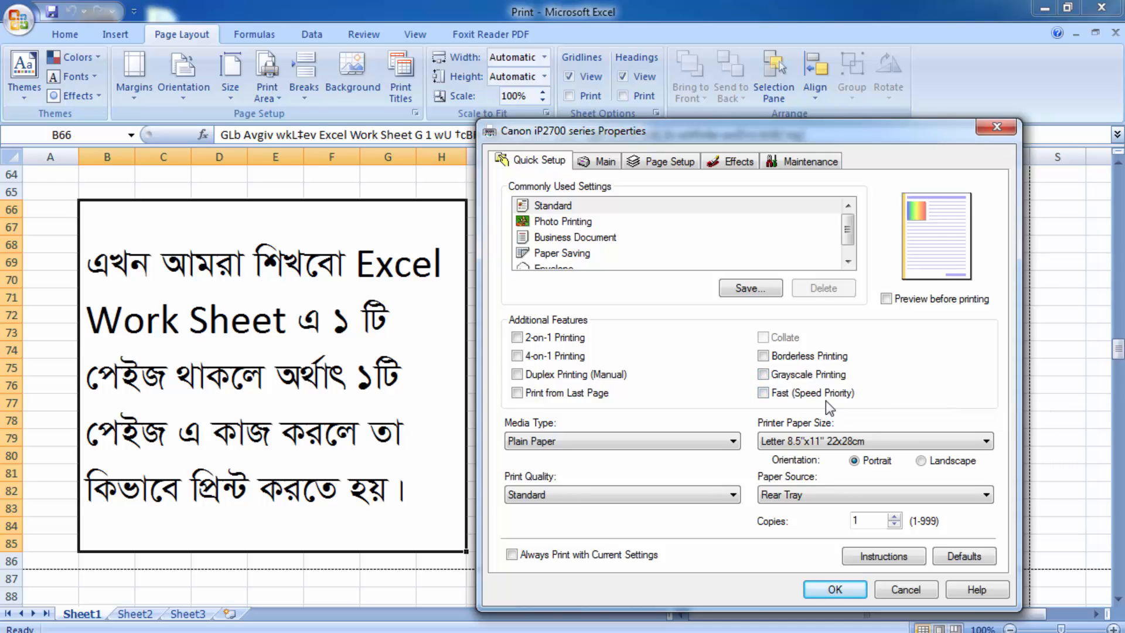
Set the printer paper size to A4 and accept the printer properties
{"action": "left_click", "coordinate": [782, 438]}
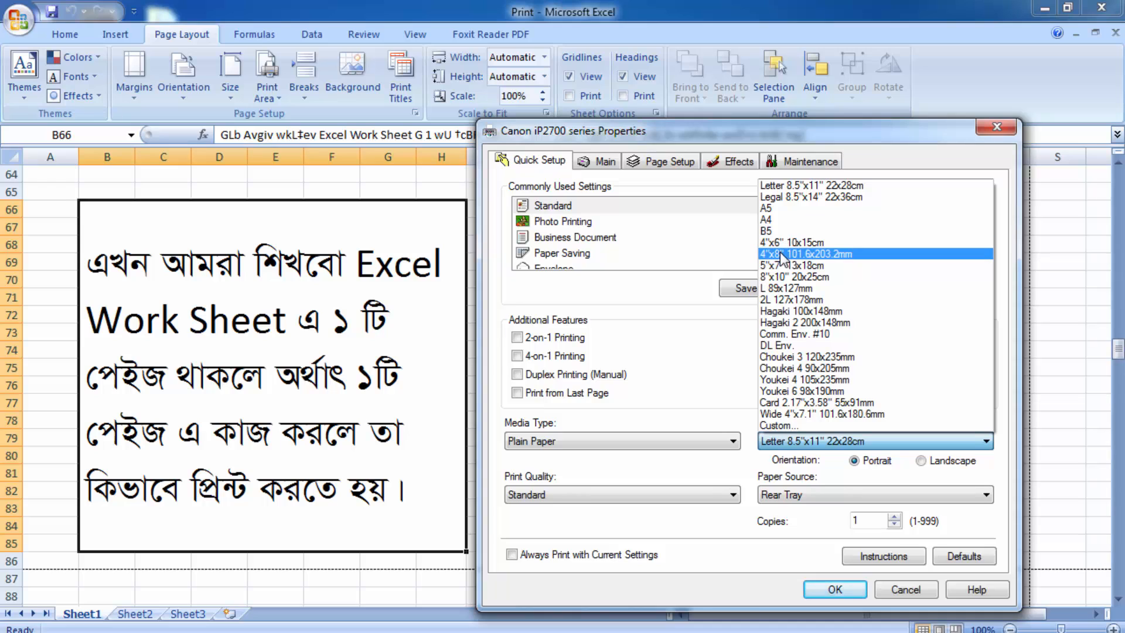
{"action": "left_click", "coordinate": [782, 225]}
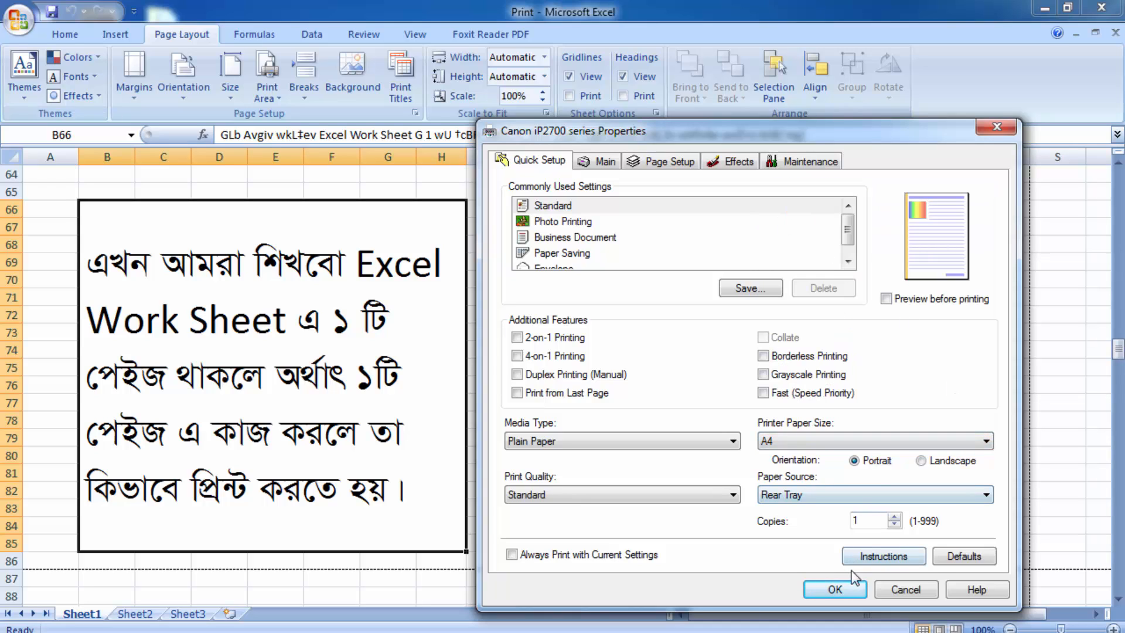
{"action": "left_click", "coordinate": [836, 588]}
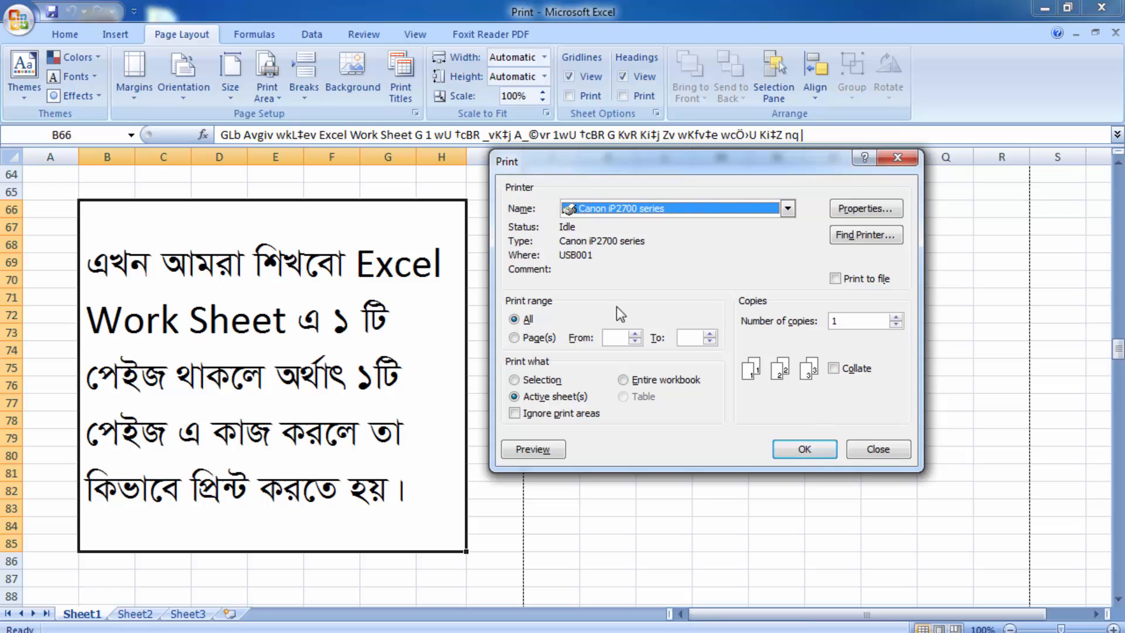
Limit the print range to pages from 1 to 1
{"action": "left_click", "coordinate": [515, 338]}
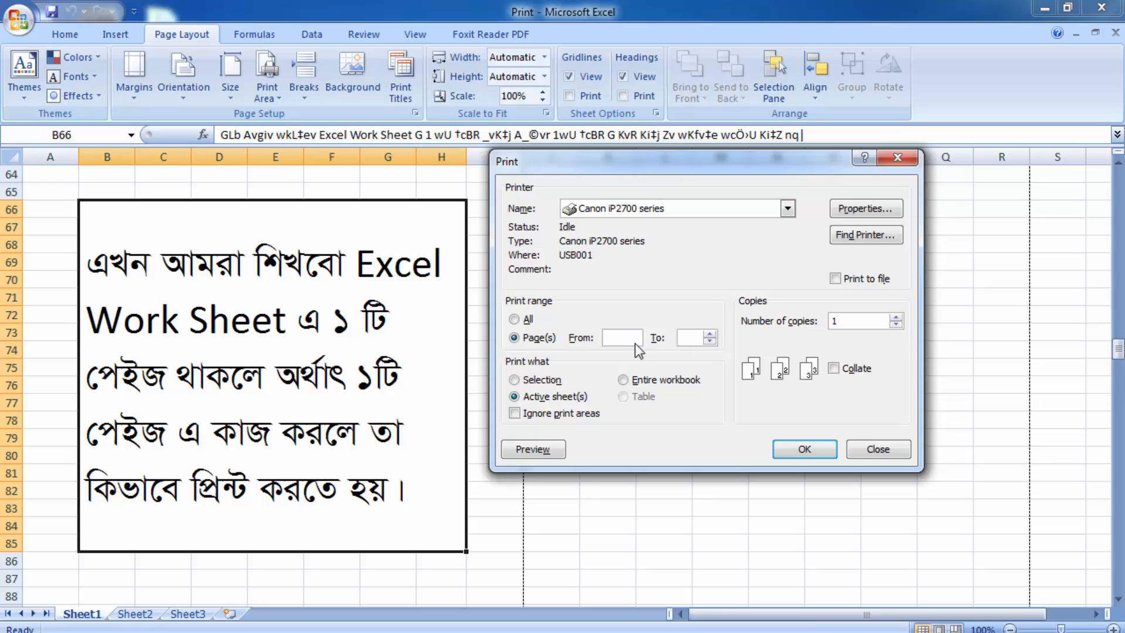
{"action": "type", "text": "1"}
{"action": "left_click", "coordinate": [686, 338]}
{"action": "type", "text": "1"}
Try a higher number of copies, return it to 1, and close the print settings without printing
{"action": "left_click", "coordinate": [895, 318]}
{"action": "left_click", "coordinate": [895, 318]}
{"action": "left_click", "coordinate": [894, 315]}
{"action": "left_click", "coordinate": [895, 326]}
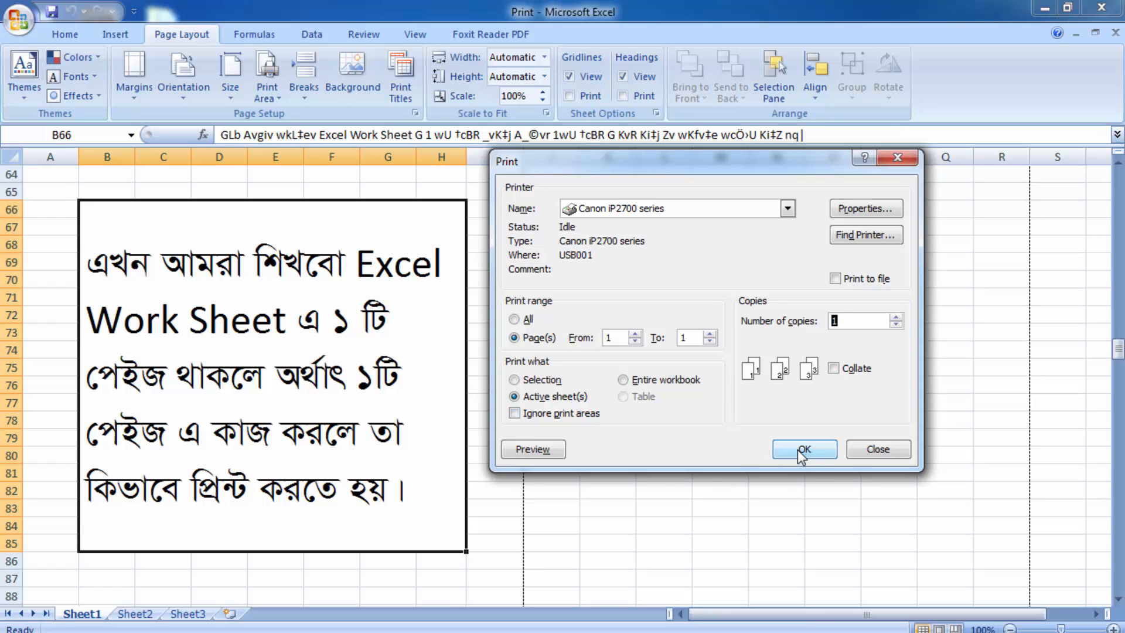
{"action": "left_click", "coordinate": [879, 450]}
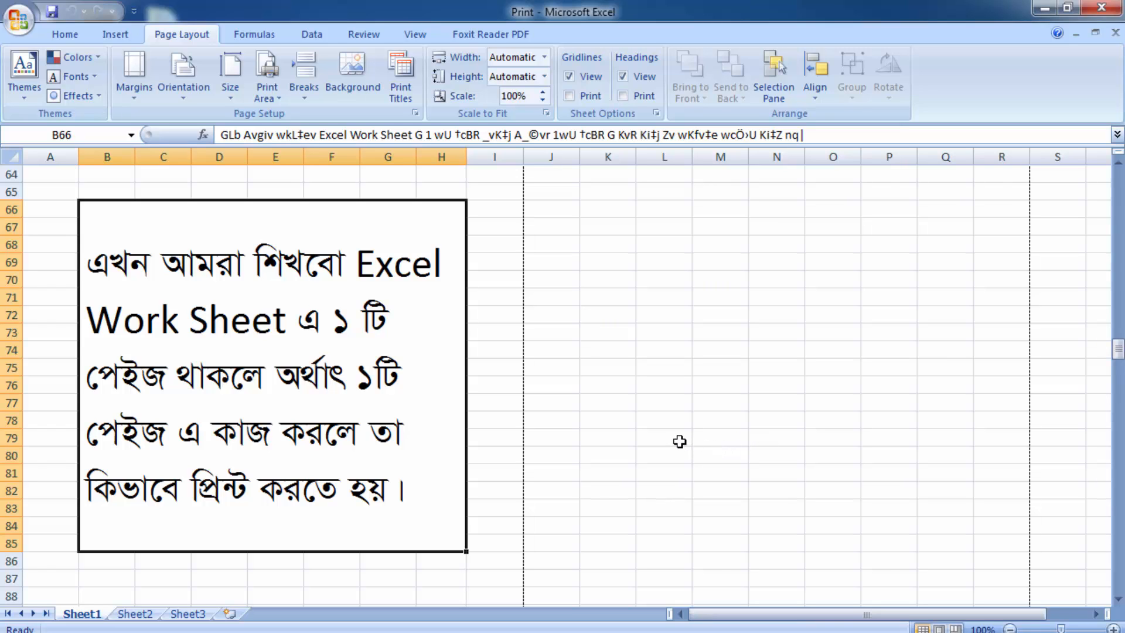
Open the printer properties for the example of printing the first three pages, and try grayscale printing before turning it off again
{"action": "scroll", "coordinate": [382, 380], "scroll_direction": "down", "scroll_amount": 13}
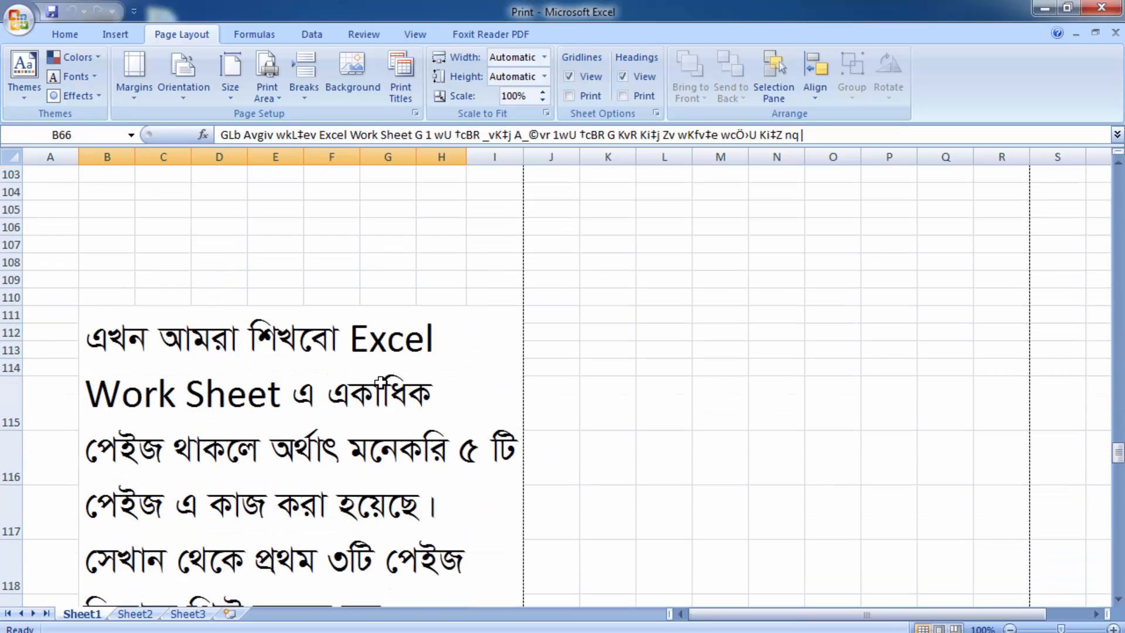
{"action": "scroll", "coordinate": [486, 422], "scroll_direction": "down", "scroll_amount": 3}
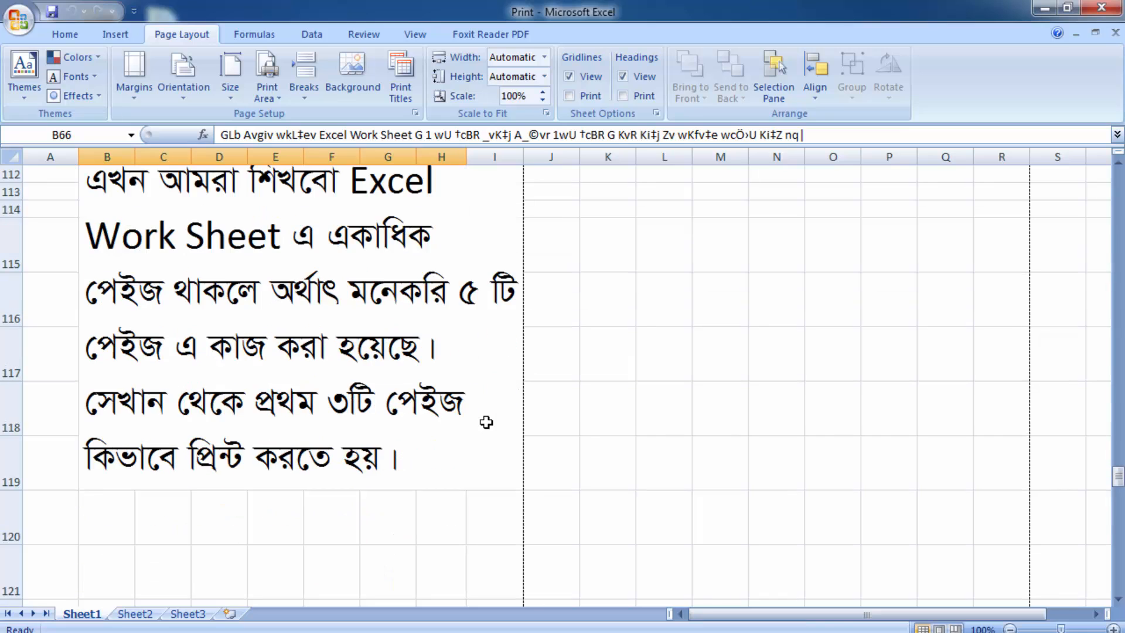
{"action": "scroll", "coordinate": [487, 422], "scroll_direction": "up", "scroll_amount": 1}
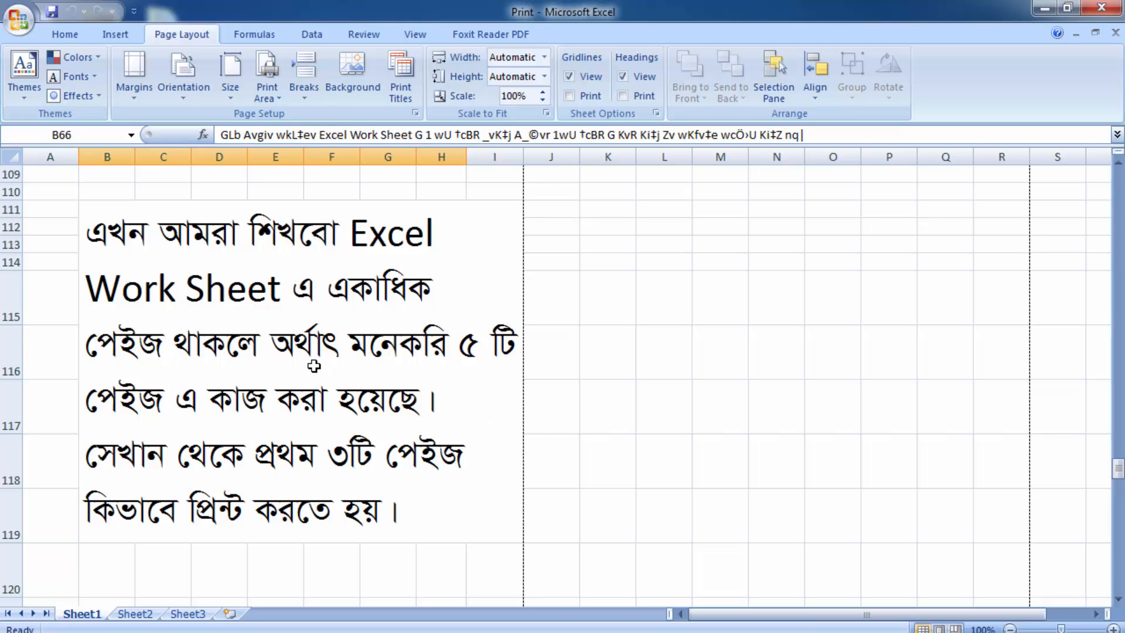
{"action": "key", "text": "ctrl+p"}
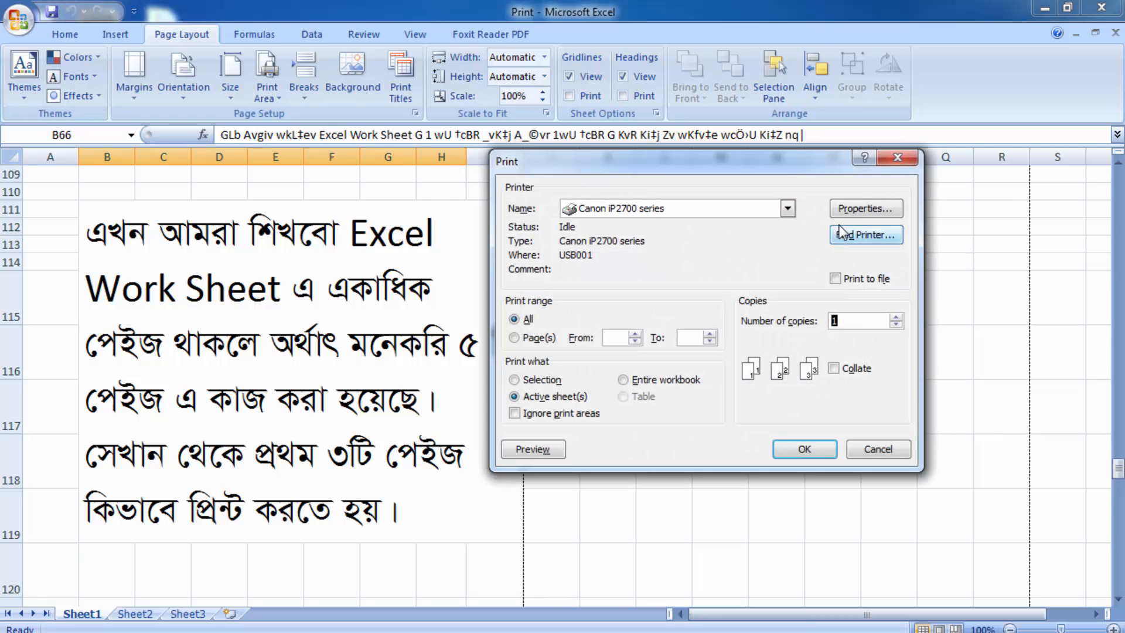
{"action": "left_click", "coordinate": [849, 207]}
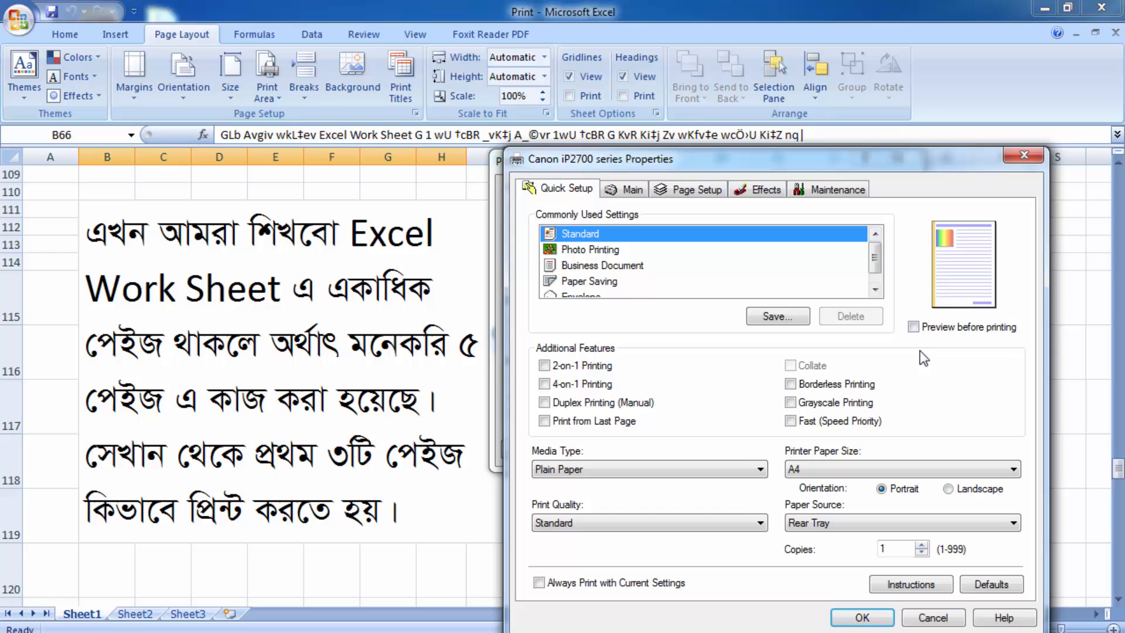
{"action": "left_click", "coordinate": [803, 404]}
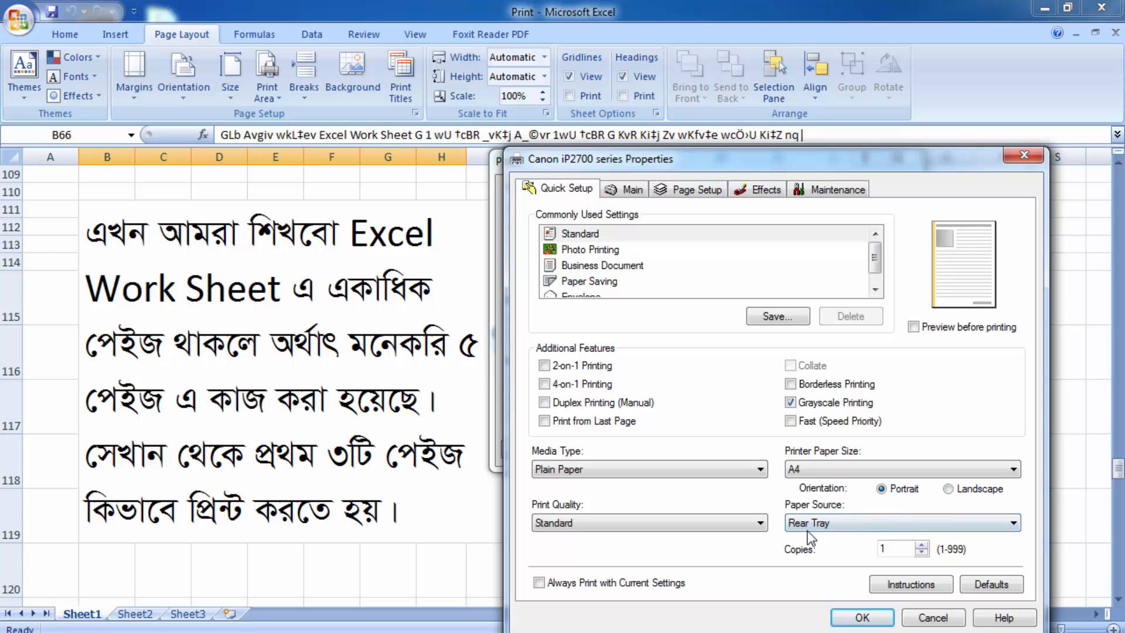
{"action": "left_click", "coordinate": [790, 402]}
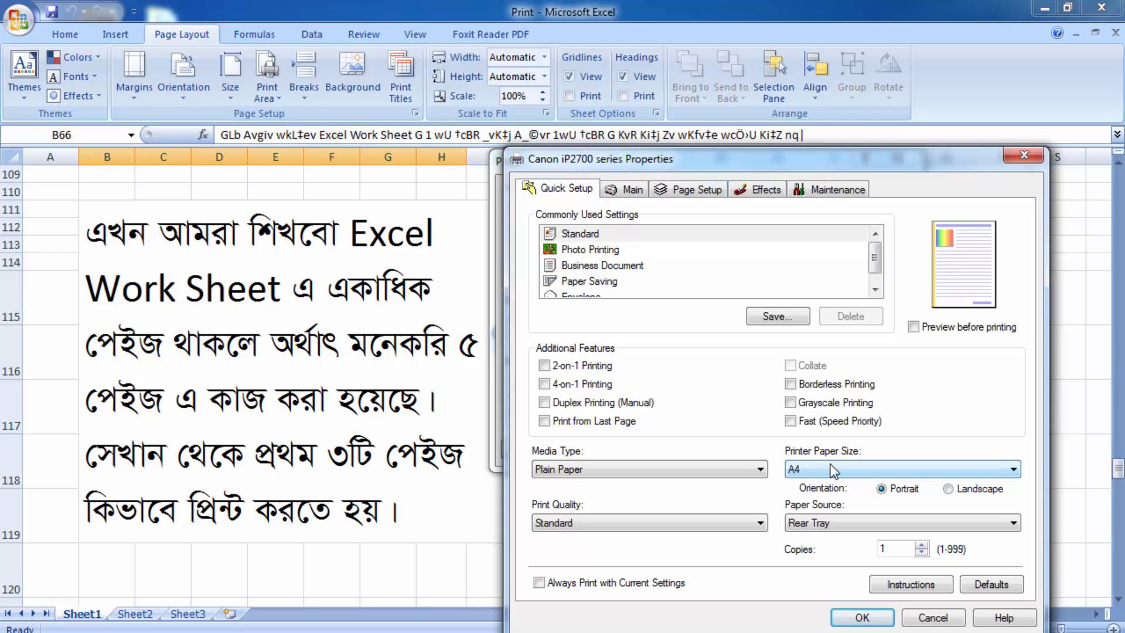
Choose A4 as the printer paper size for the first-three-pages example and accept the properties
{"action": "left_click", "coordinate": [804, 469]}
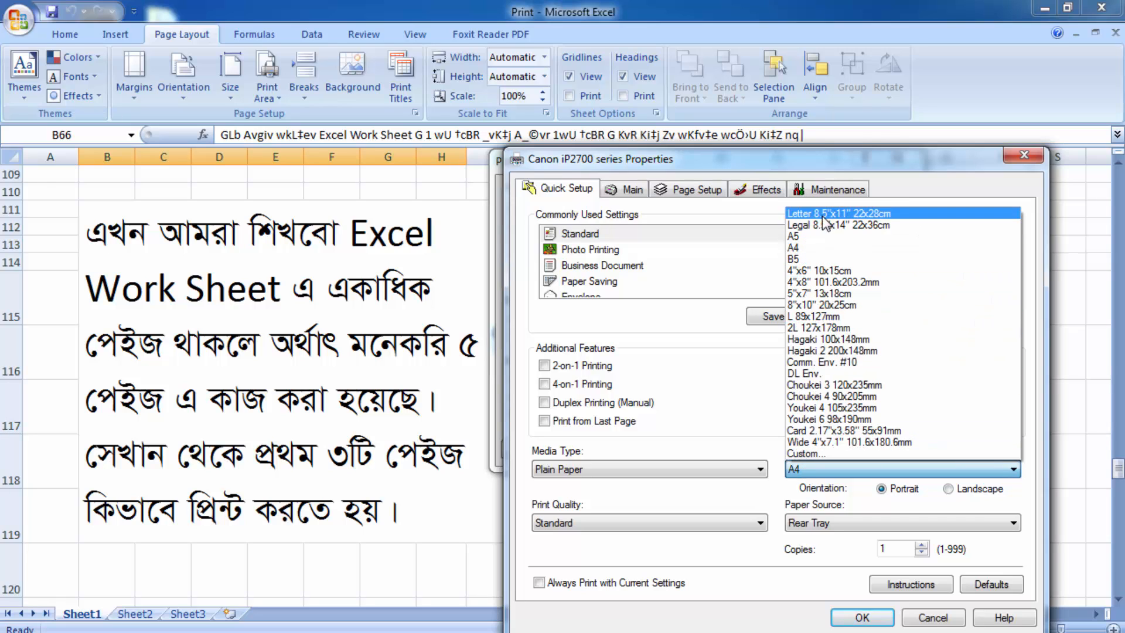
{"action": "left_click", "coordinate": [804, 247]}
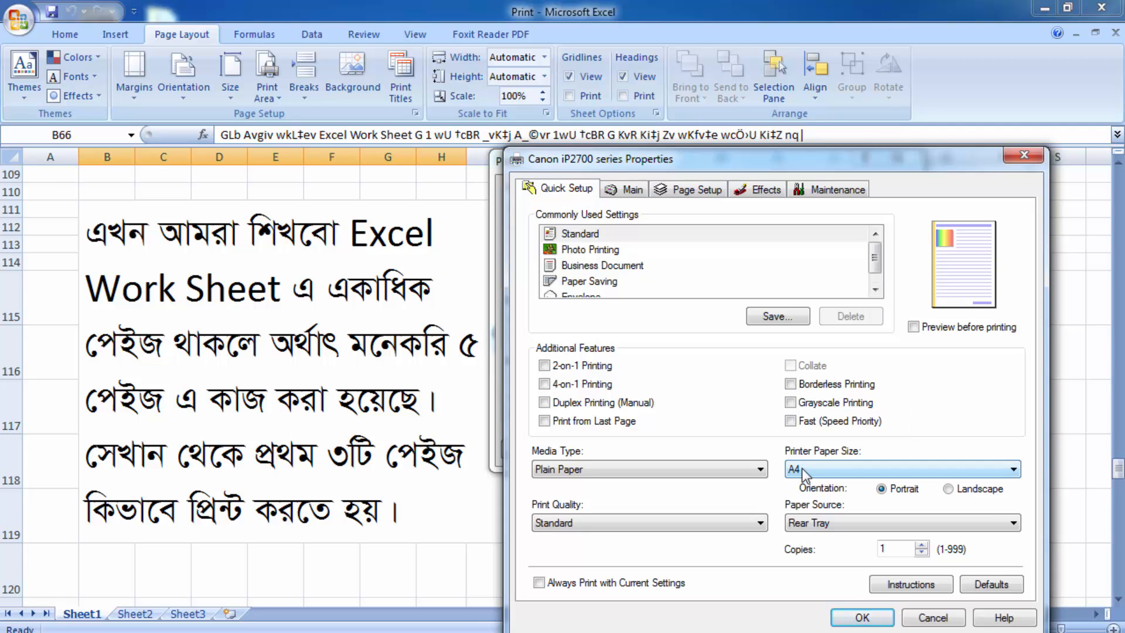
{"action": "left_click", "coordinate": [859, 619]}
{"action": "left_click", "coordinate": [861, 620]}
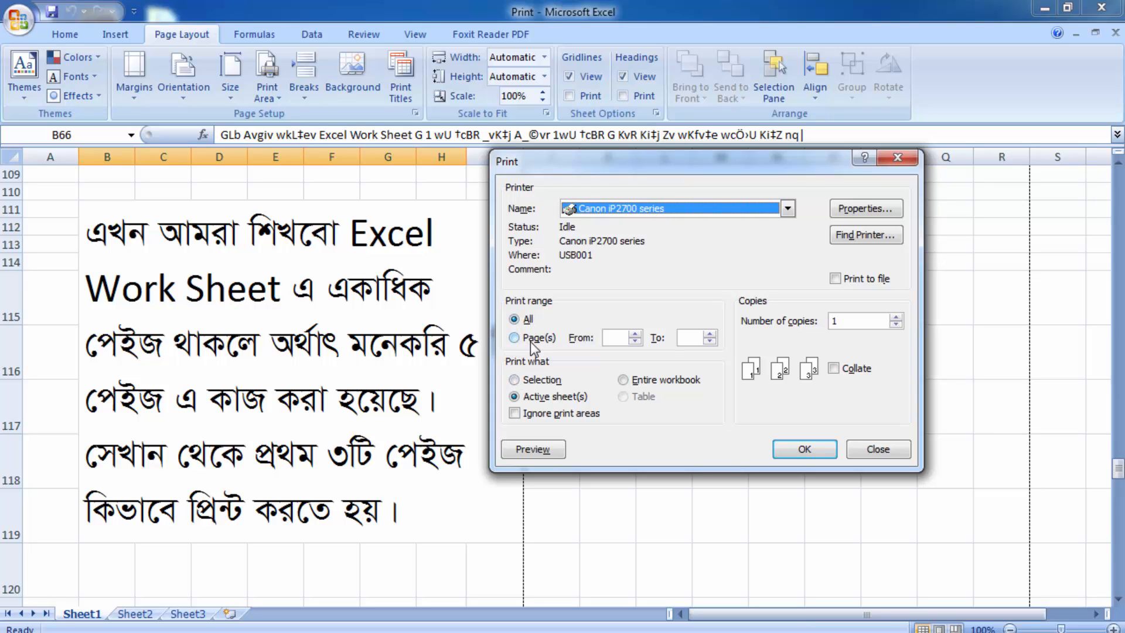
Set the print range to pages 1 to 3 and close the print settings without printing
{"action": "left_click", "coordinate": [514, 339]}
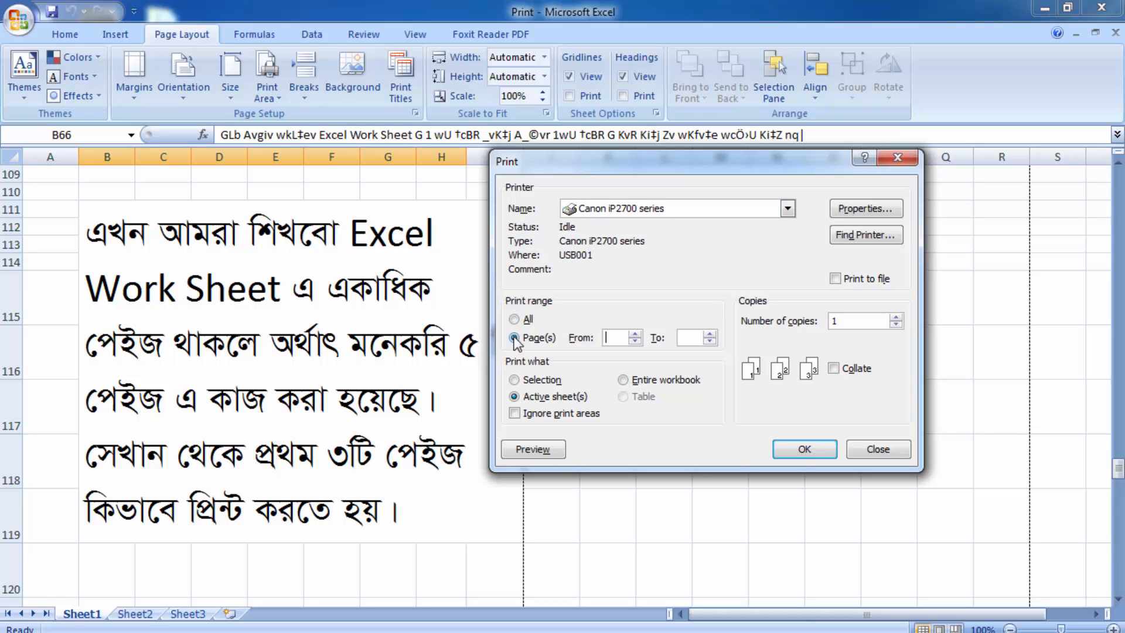
{"action": "type", "text": "1"}
{"action": "left_click", "coordinate": [697, 335]}
{"action": "type", "text": "3"}
{"action": "left_click", "coordinate": [876, 448]}
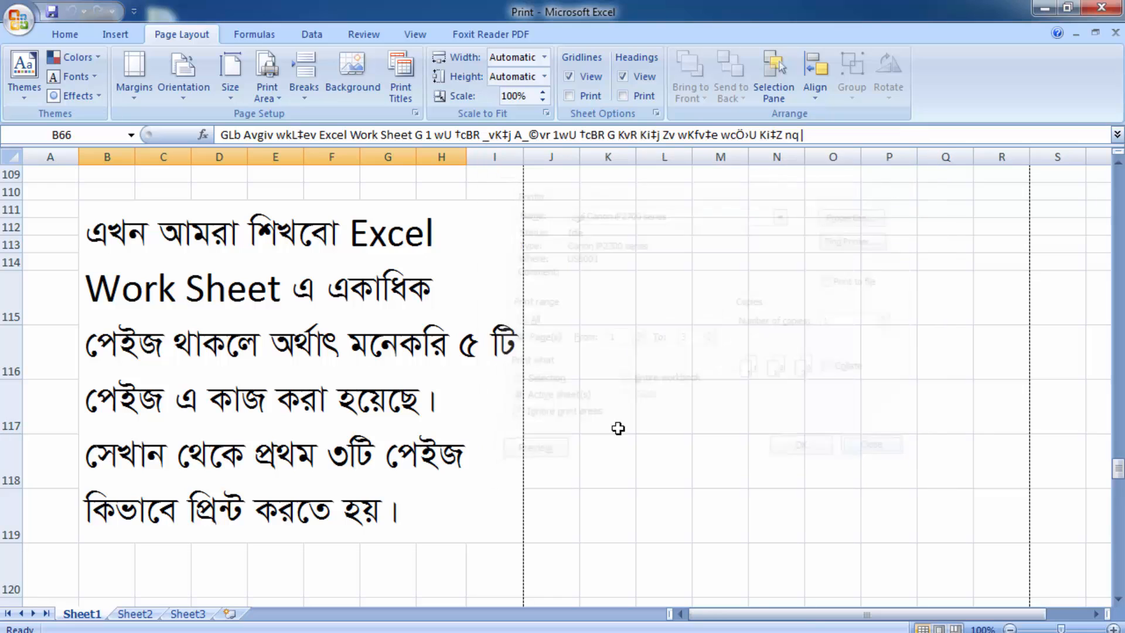
For the last-three-pages example under Page # 4, open the printer properties, choose A4 paper and accept
{"action": "scroll", "coordinate": [421, 362], "scroll_direction": "down", "scroll_amount": 6}
{"action": "scroll", "coordinate": [423, 366], "scroll_direction": "up", "scroll_amount": 1}
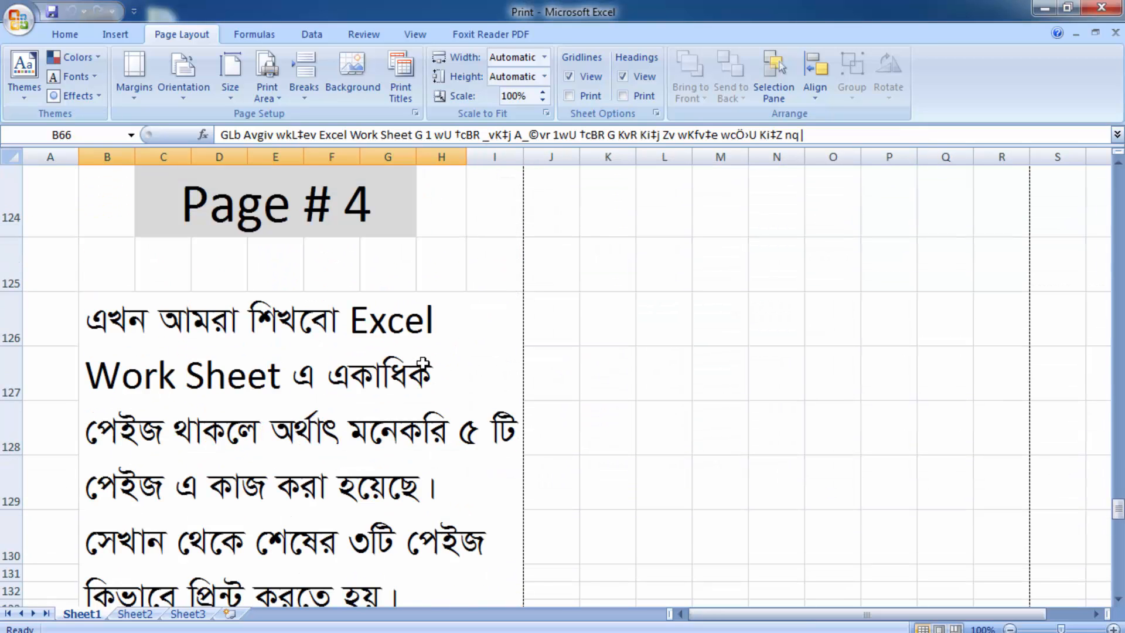
{"action": "scroll", "coordinate": [293, 217], "scroll_direction": "down", "scroll_amount": 1}
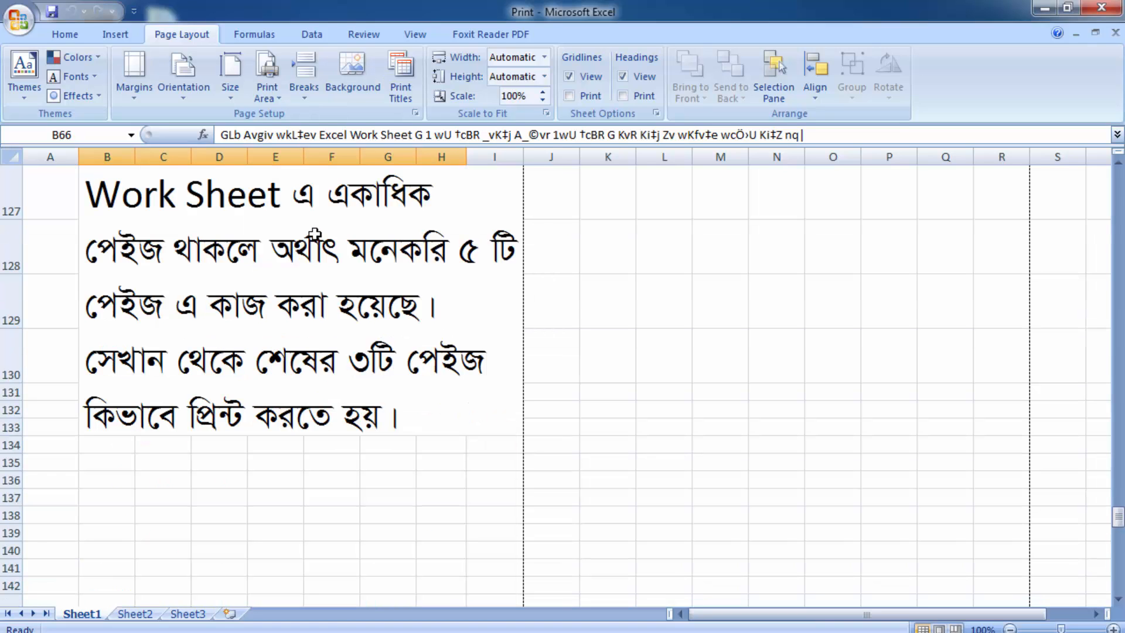
{"action": "scroll", "coordinate": [352, 262], "scroll_direction": "up", "scroll_amount": 1}
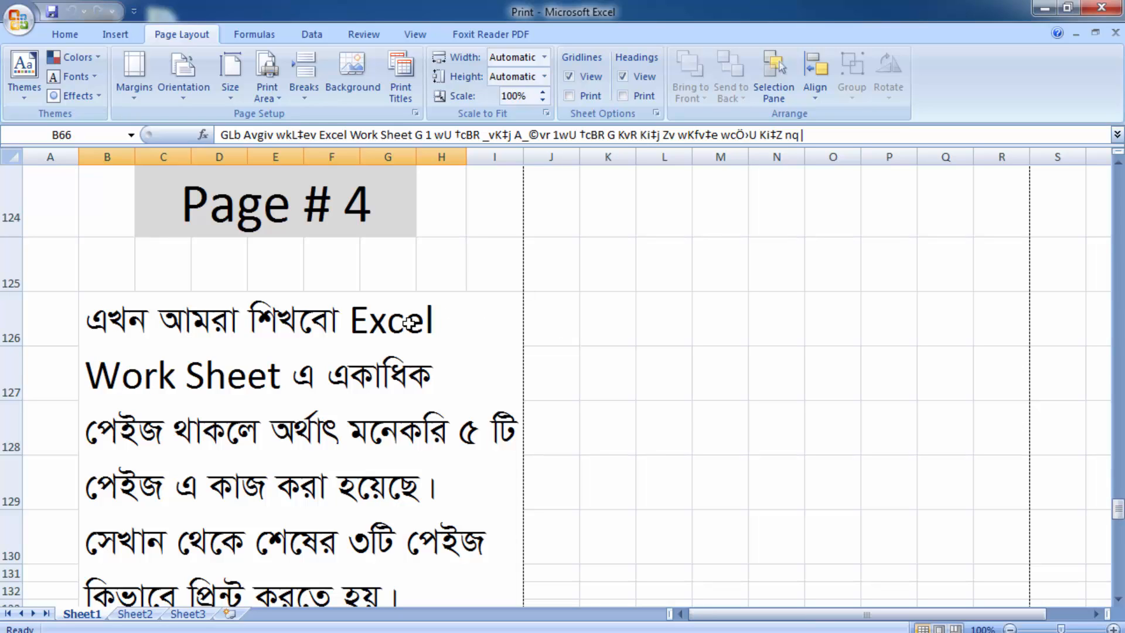
{"action": "key", "text": "ctrl+p"}
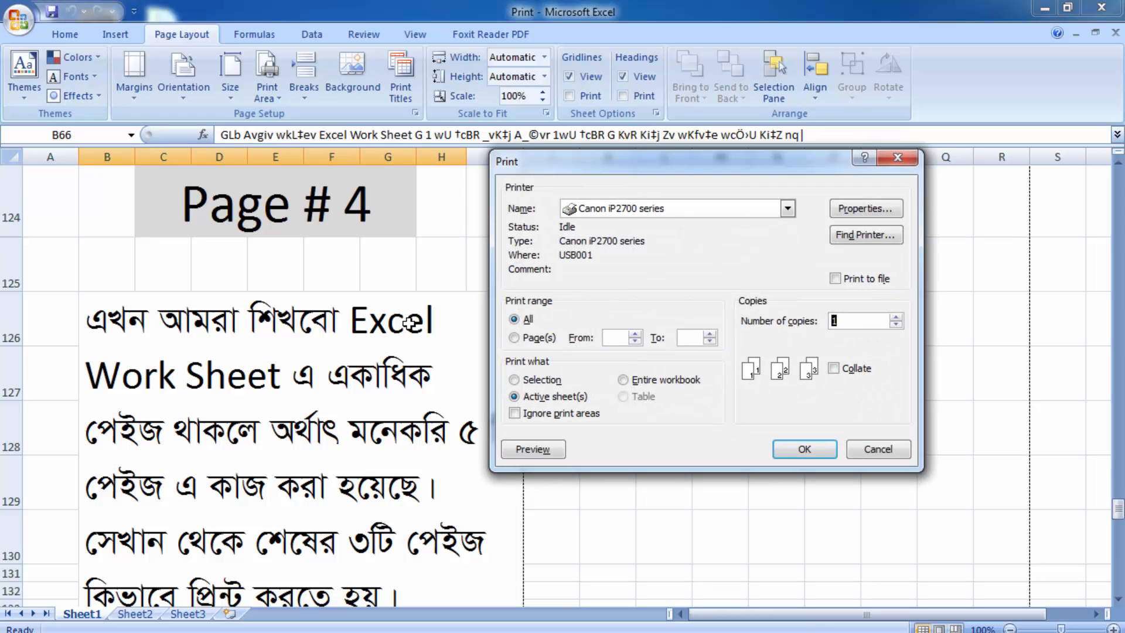
{"action": "left_click", "coordinate": [845, 209]}
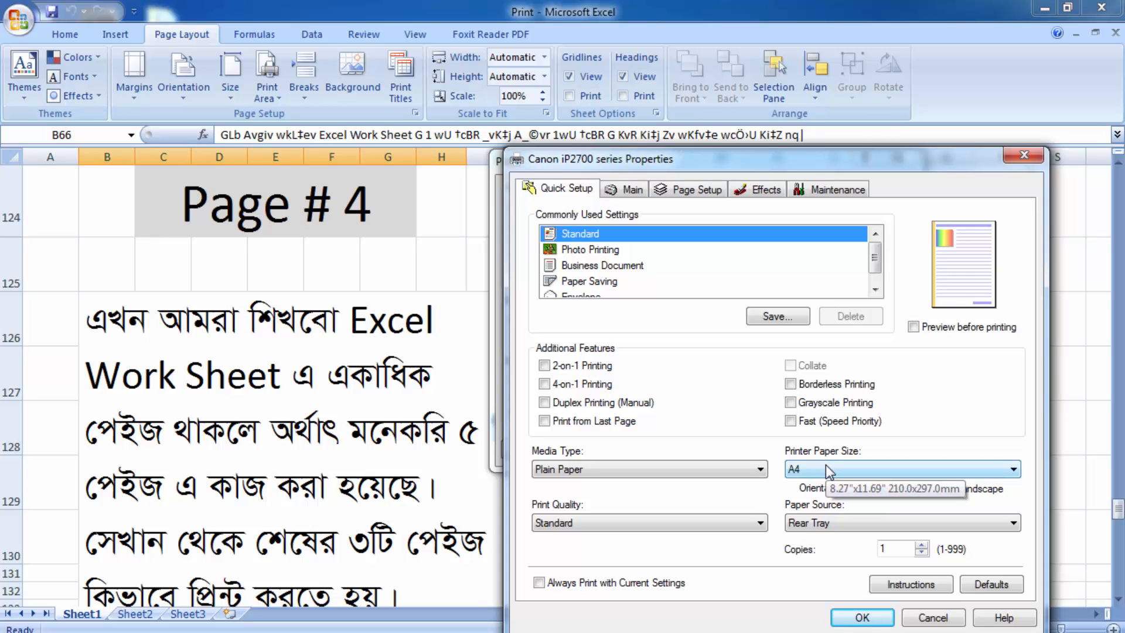
{"action": "left_click", "coordinate": [824, 468]}
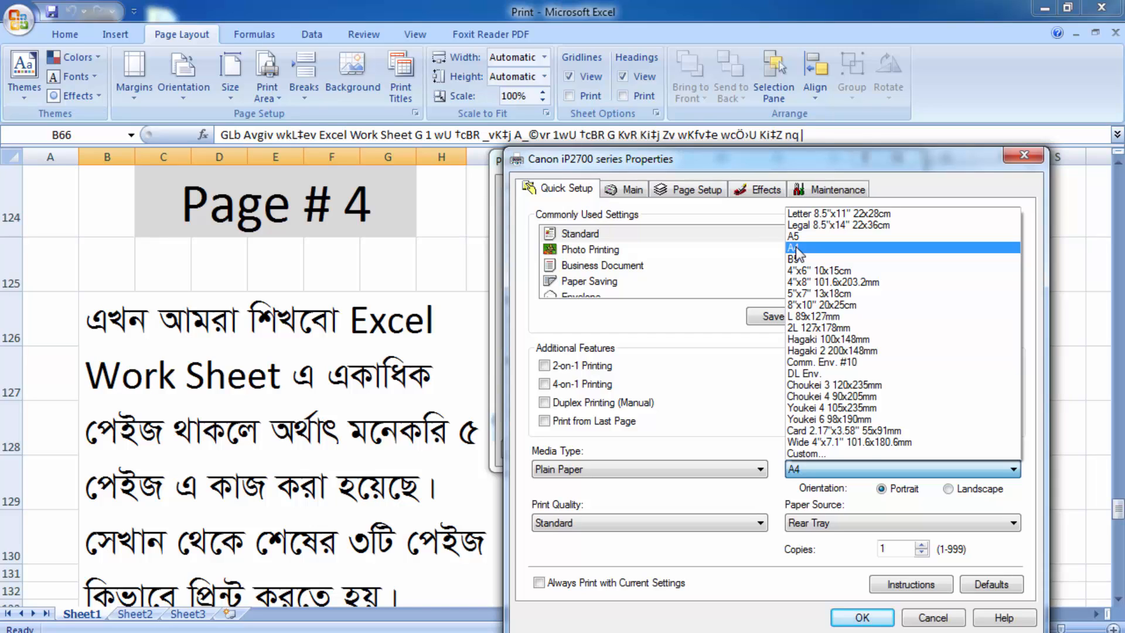
{"action": "left_click", "coordinate": [796, 249]}
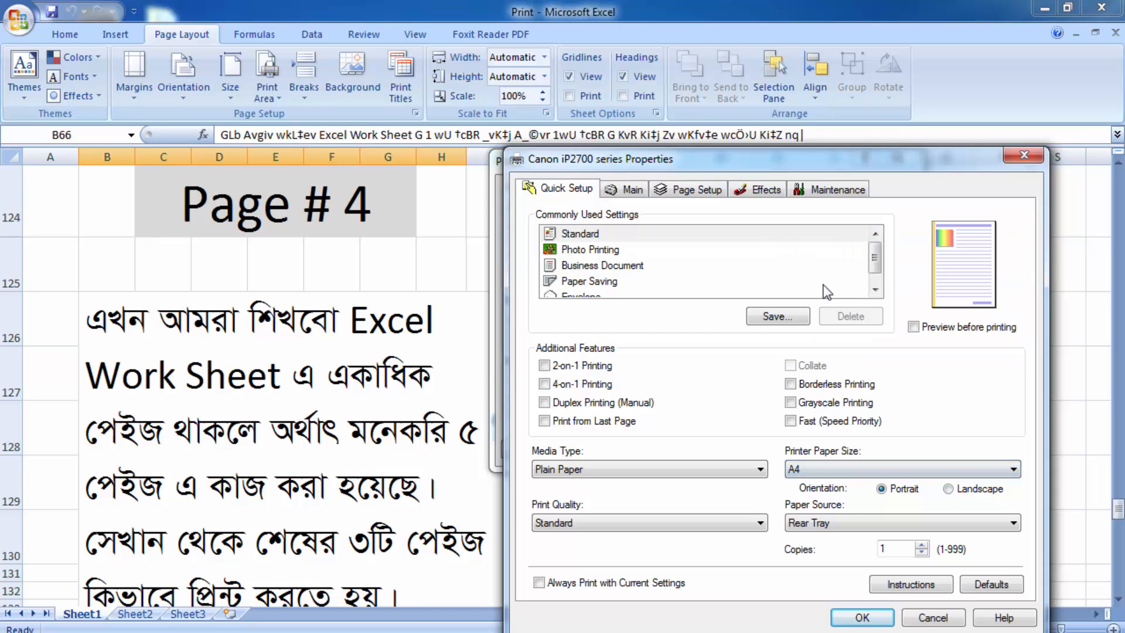
{"action": "left_click", "coordinate": [859, 617]}
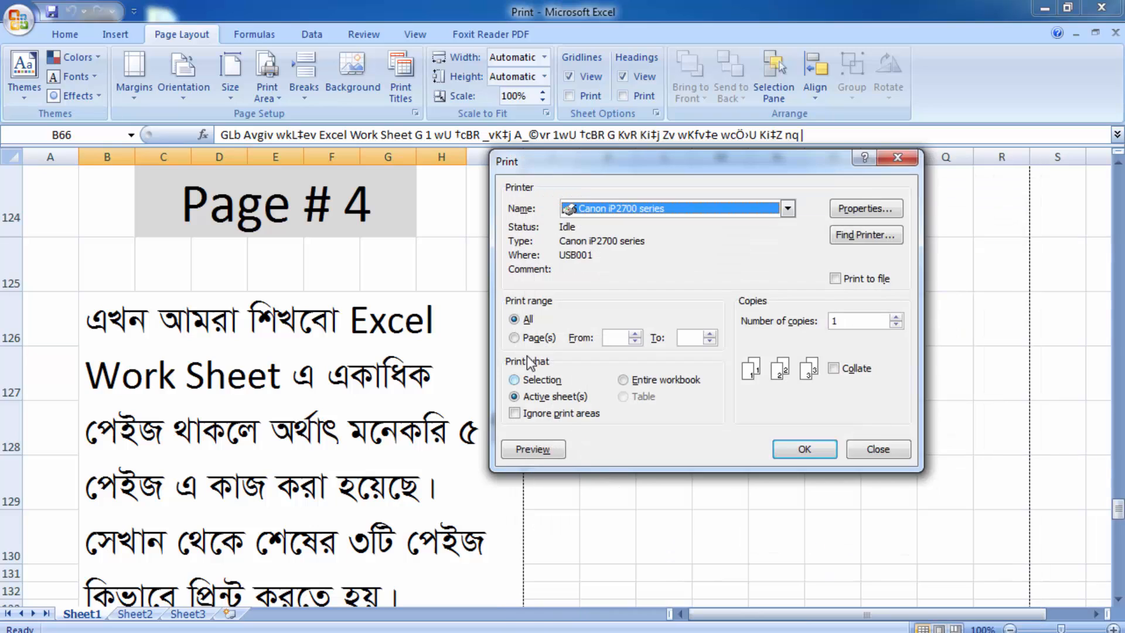
Set the print range to pages 3 to 5 and close the print settings without printing
{"action": "left_click", "coordinate": [515, 338]}
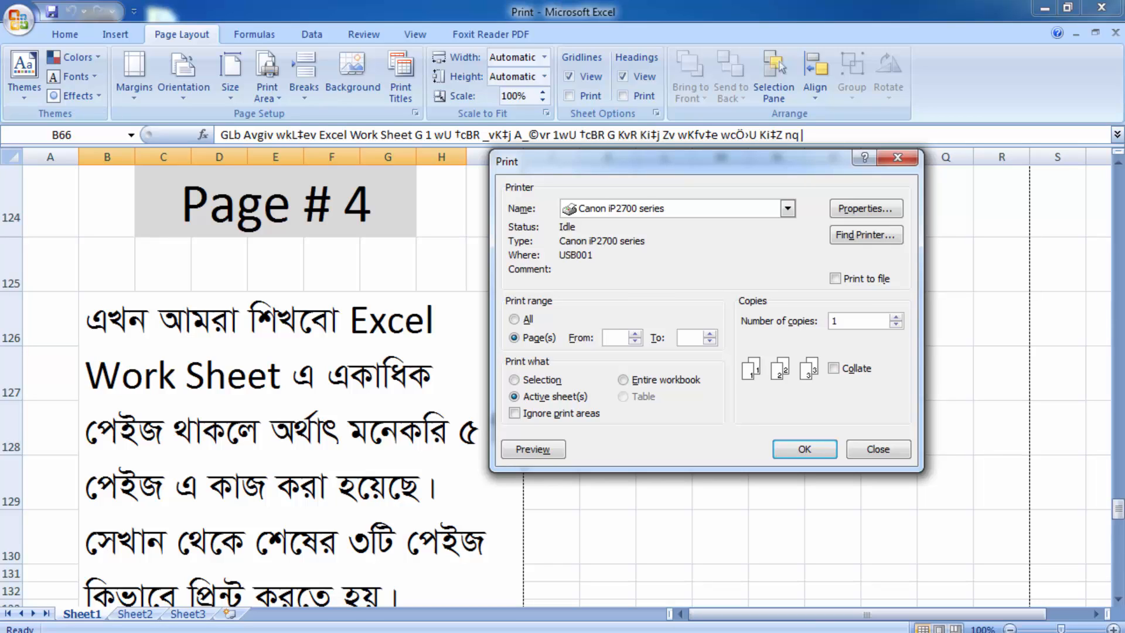
{"action": "type", "text": "3"}
{"action": "left_click", "coordinate": [691, 338]}
{"action": "type", "text": "5"}
{"action": "left_click", "coordinate": [870, 451]}
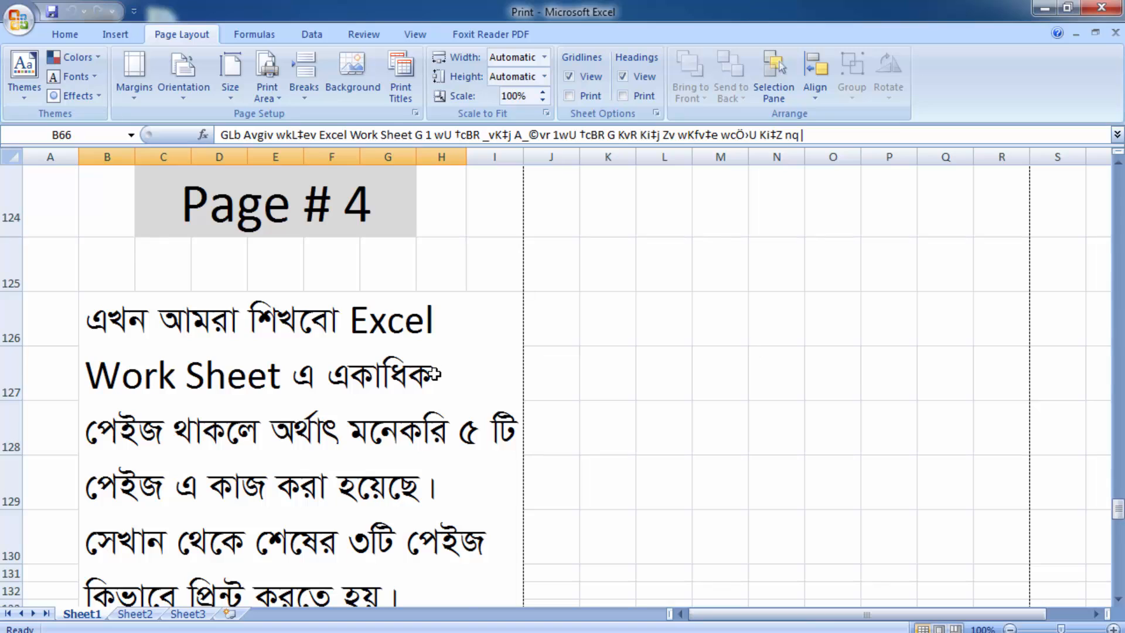
{"action": "scroll", "coordinate": [433, 369], "scroll_direction": "down", "scroll_amount": 1}
{"action": "scroll", "coordinate": [434, 372], "scroll_direction": "up", "scroll_amount": 1}
{"action": "scroll", "coordinate": [345, 389], "scroll_direction": "down", "scroll_amount": 1}
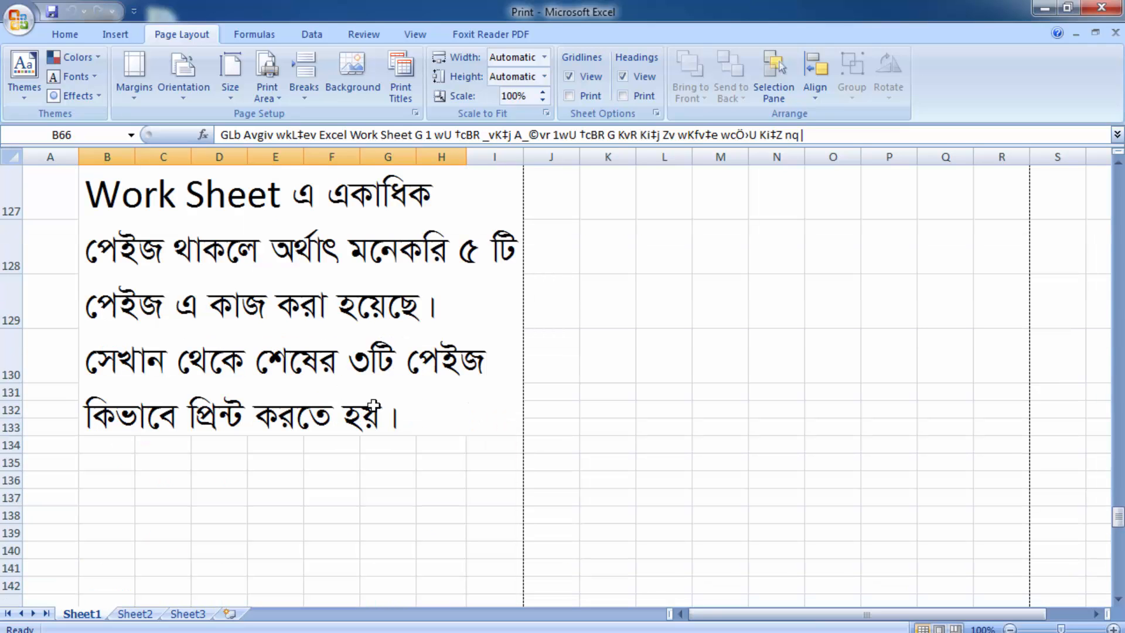
Switch to the salary sheet on Sheet2 and check its page setup options without changing them
{"action": "left_click", "coordinate": [136, 613]}
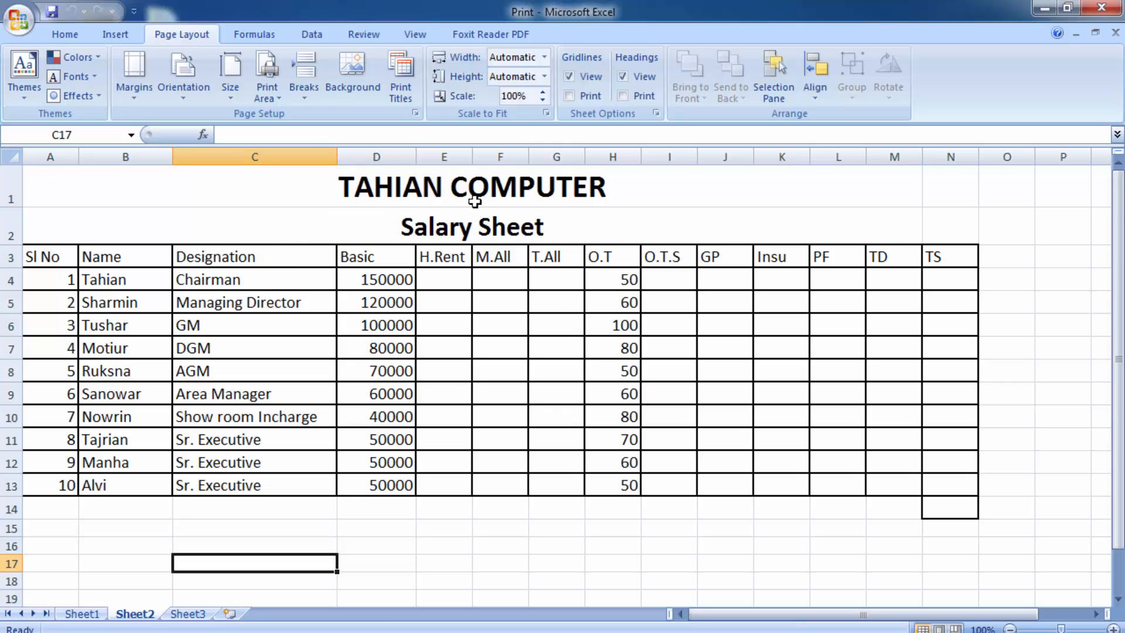
{"action": "left_click", "coordinate": [416, 114]}
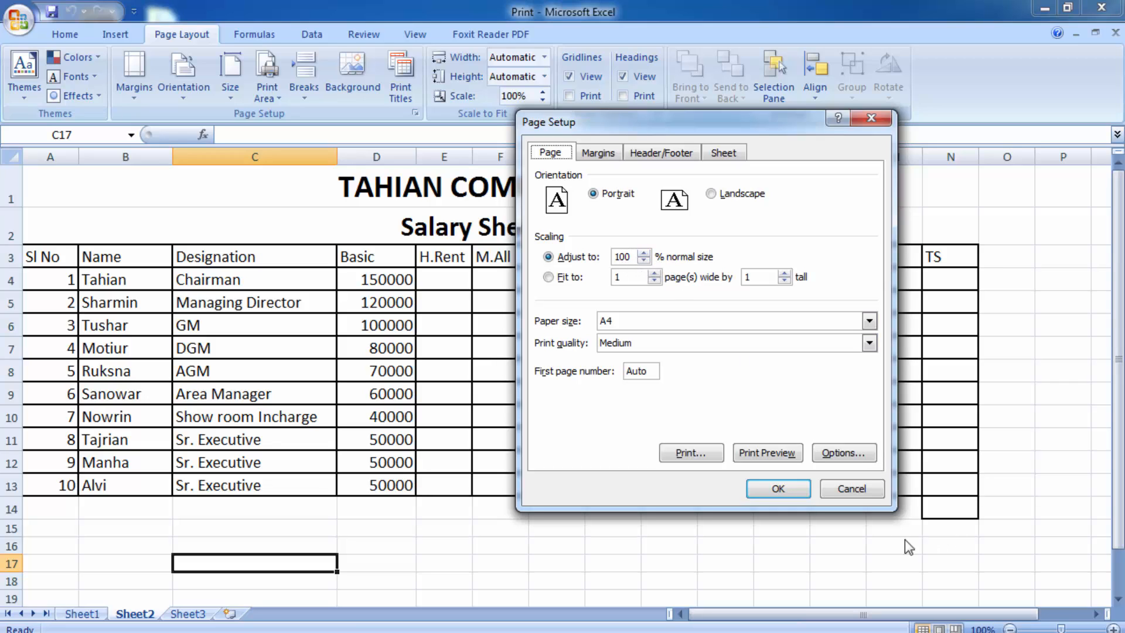
{"action": "left_click", "coordinate": [857, 494]}
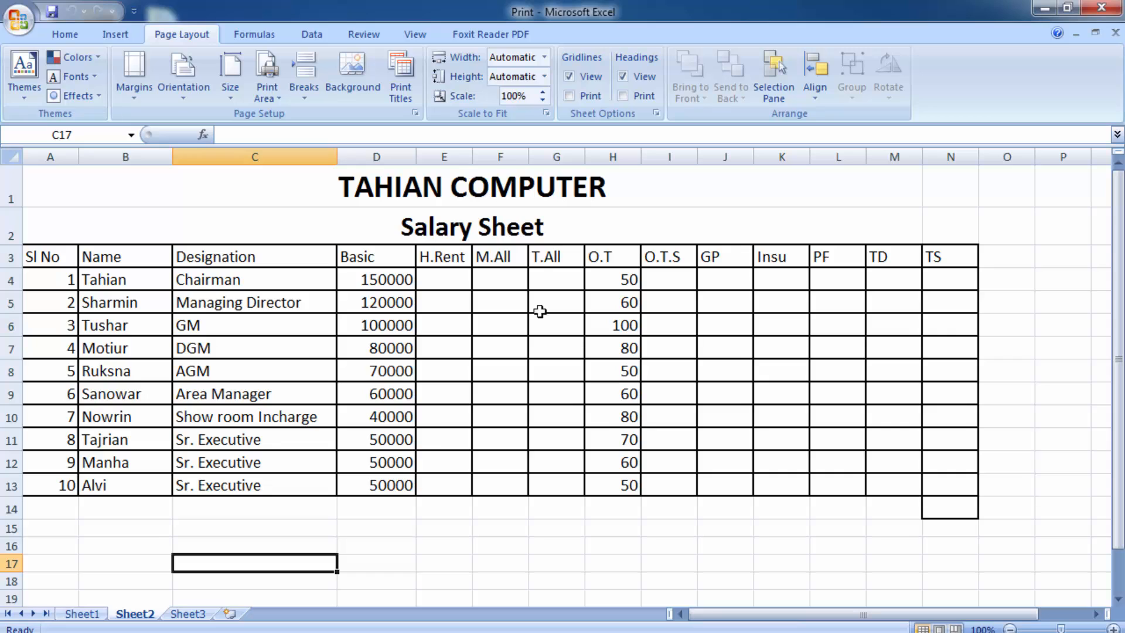
Open the print preview of the salary sheet and zoom in on the table on its first page
{"action": "left_click", "coordinate": [20, 20]}
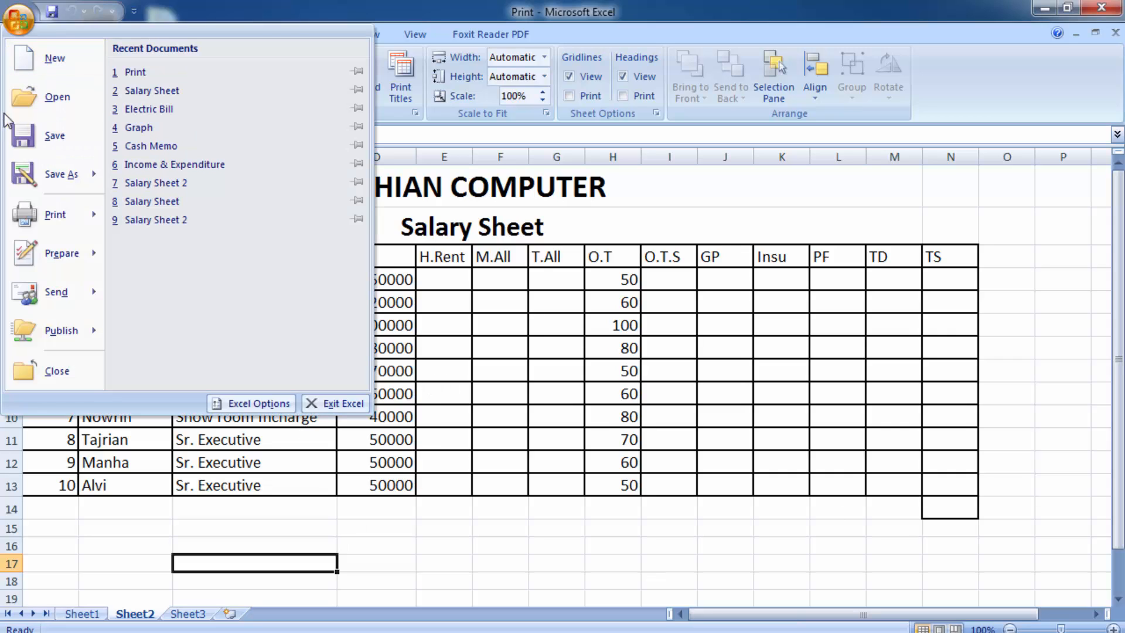
{"action": "mouse_move", "coordinate": [54, 211]}
{"action": "left_click", "coordinate": [164, 177]}
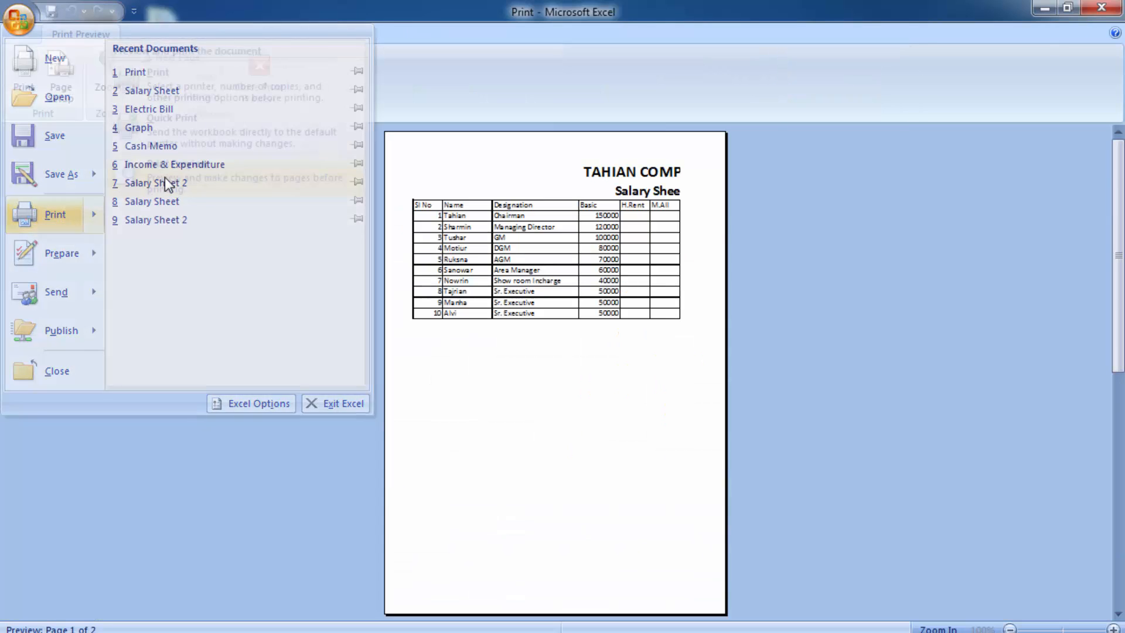
{"action": "left_click", "coordinate": [543, 234]}
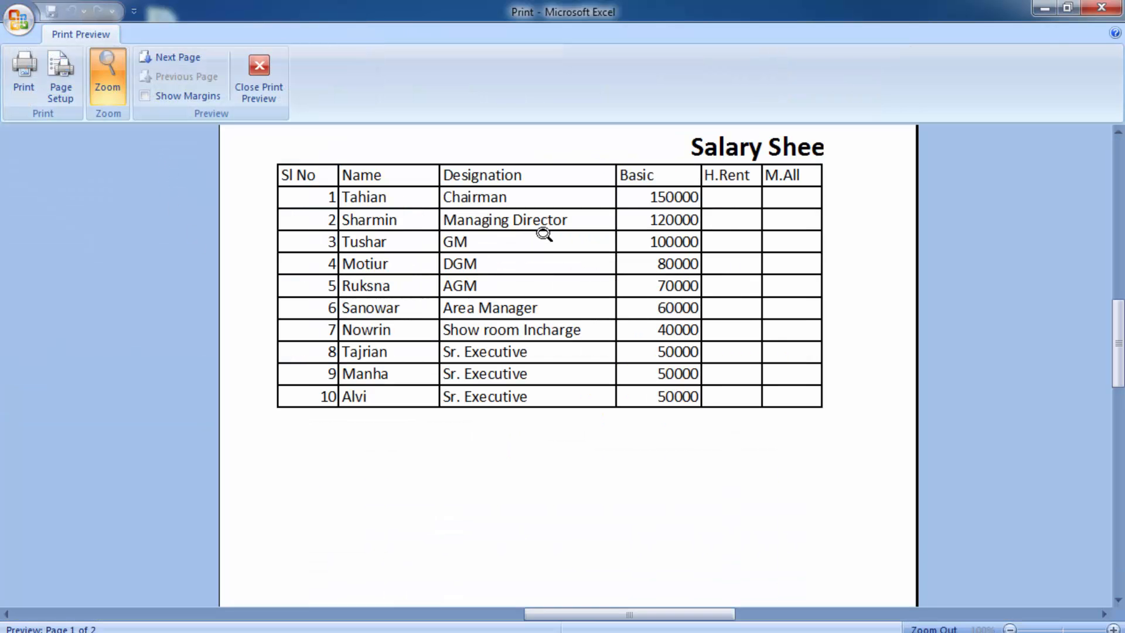
Examine the titles and table columns on the previewed first page, and close the print preview
{"action": "scroll", "coordinate": [620, 272], "scroll_direction": "up", "scroll_amount": 1}
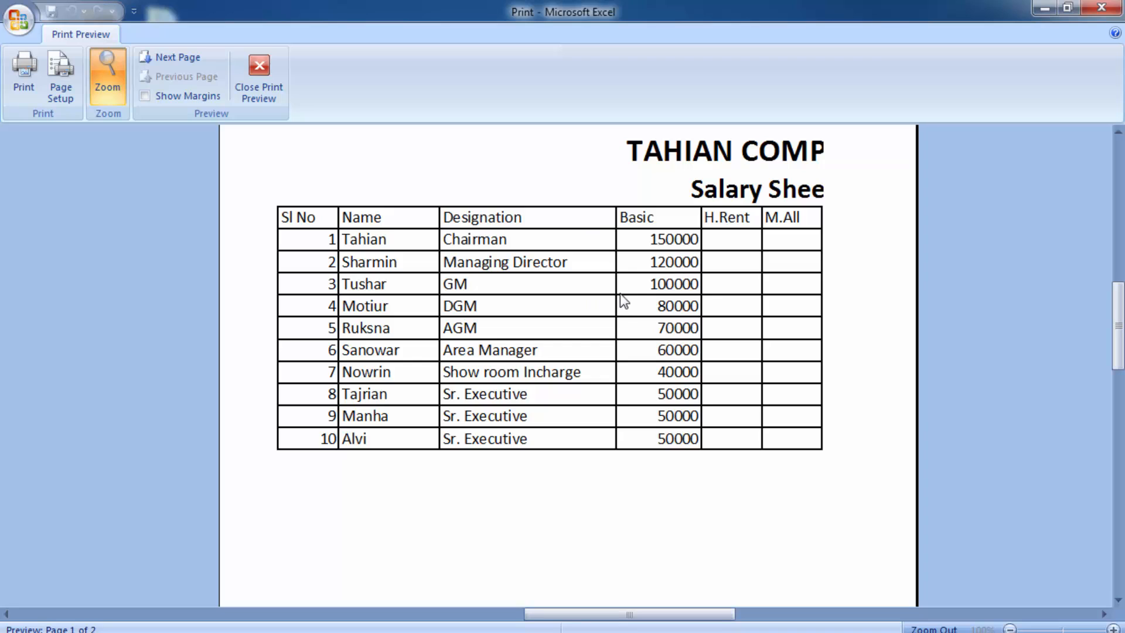
{"action": "scroll", "coordinate": [624, 284], "scroll_direction": "up", "scroll_amount": 1}
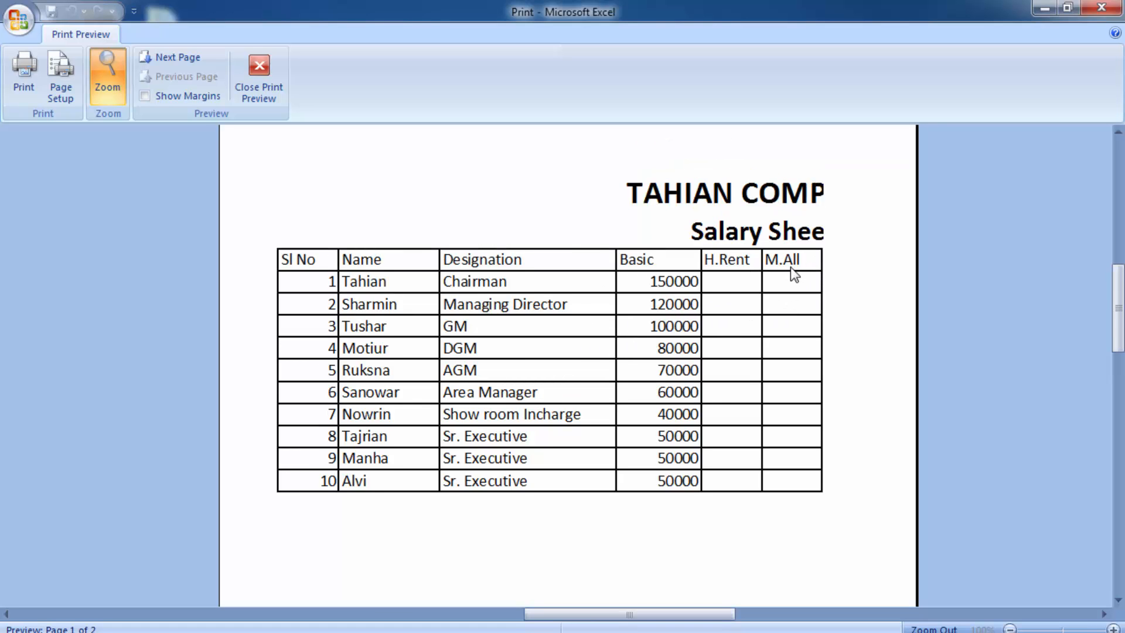
{"action": "scroll", "coordinate": [814, 293], "scroll_direction": "down", "scroll_amount": 1}
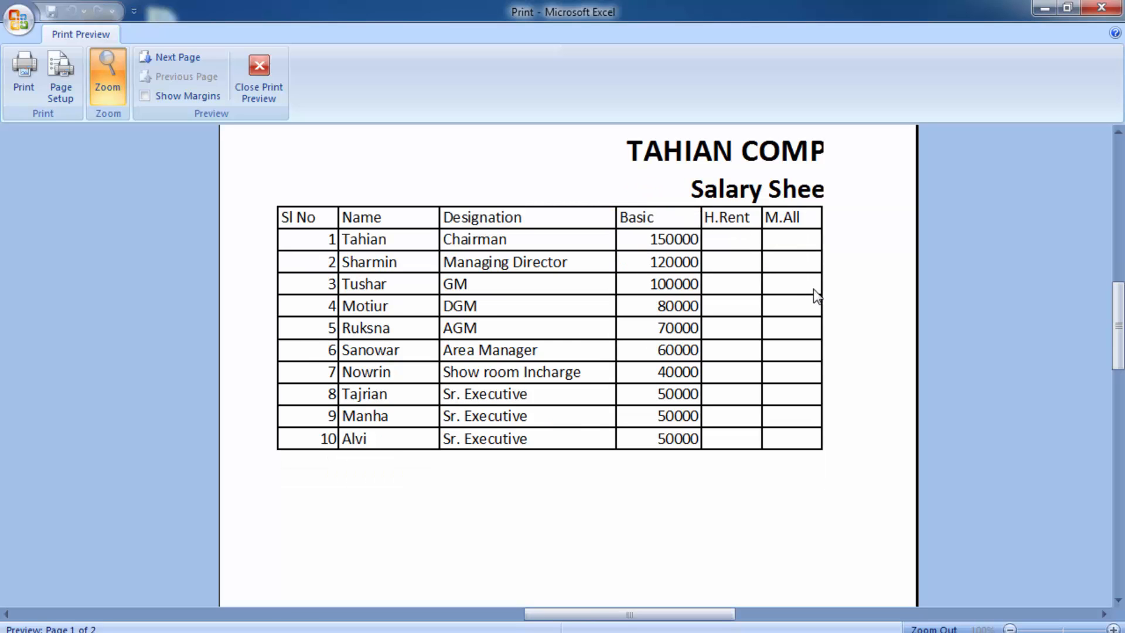
{"action": "scroll", "coordinate": [573, 286], "scroll_direction": "up", "scroll_amount": 1}
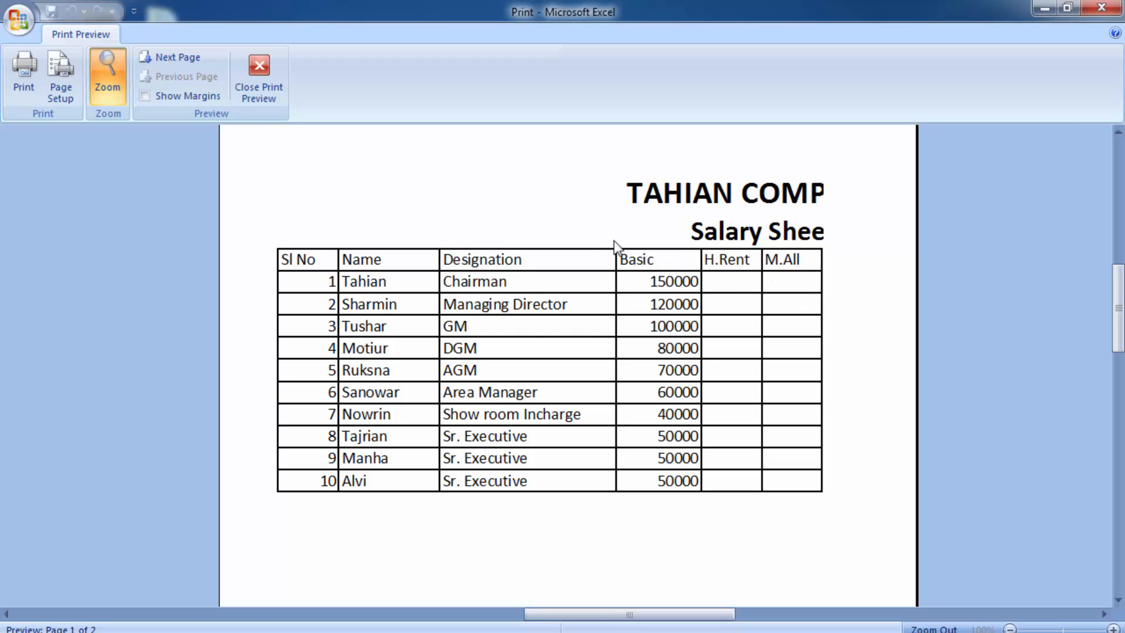
{"action": "left_click", "coordinate": [258, 67]}
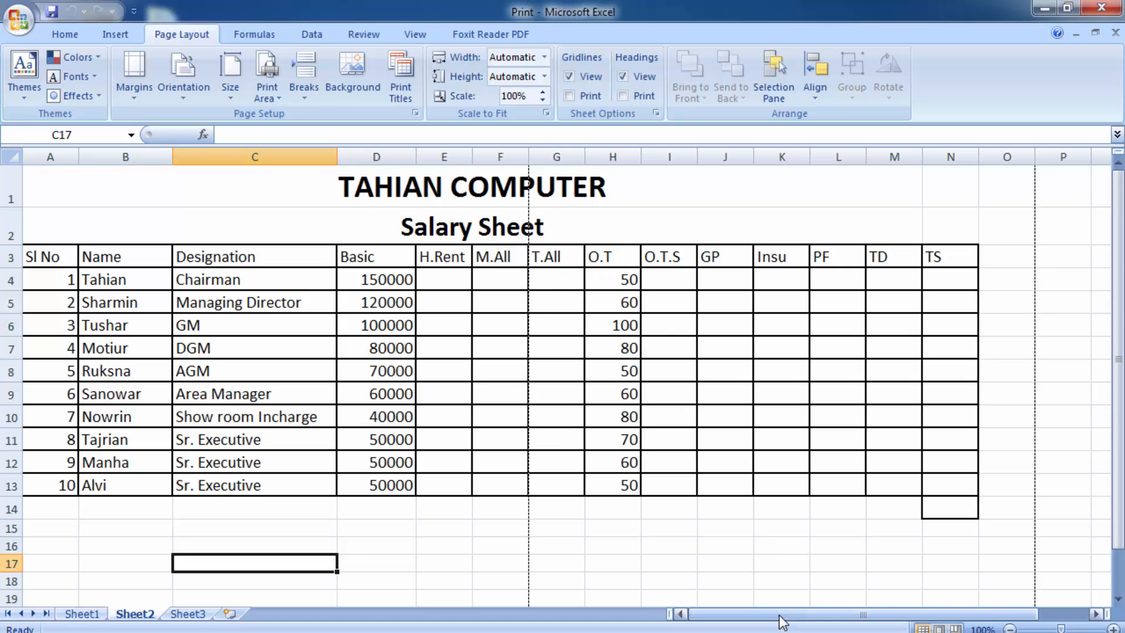
Examine where the vertical and horizontal page breaks fall on the salary sheet, and return to its first rows
{"action": "left_click_drag", "start_coordinate": [779, 615], "coordinate": [755, 619]}
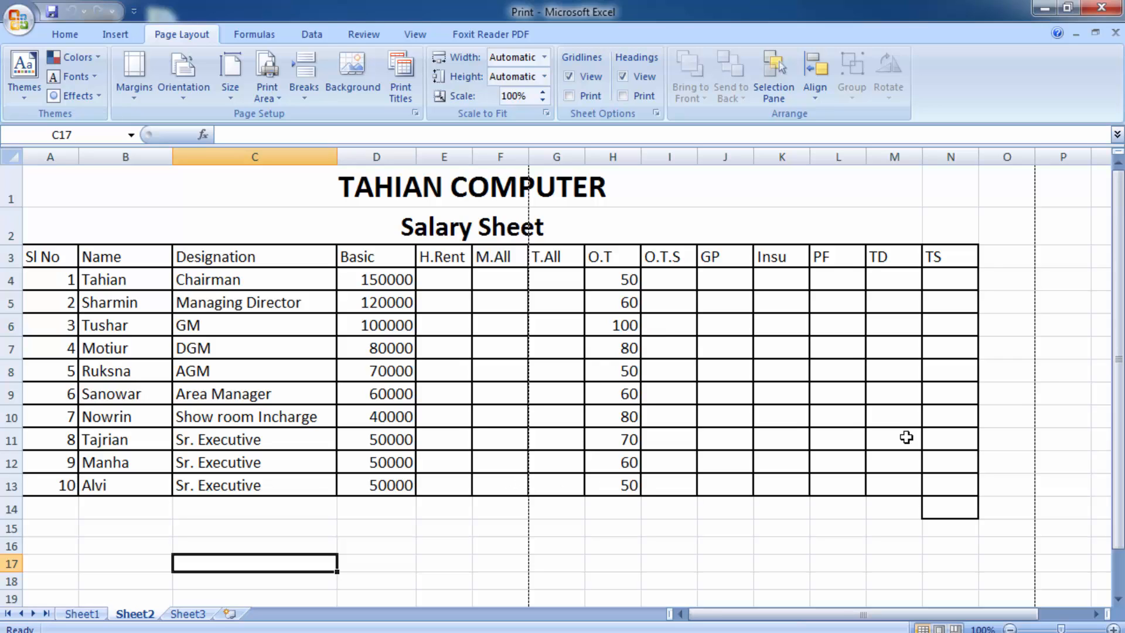
{"action": "mouse_move", "coordinate": [1119, 358]}
{"action": "left_mouse_down"}
{"action": "mouse_move", "coordinate": [1119, 343]}
{"action": "mouse_move", "coordinate": [1118, 360]}
{"action": "left_mouse_up"}
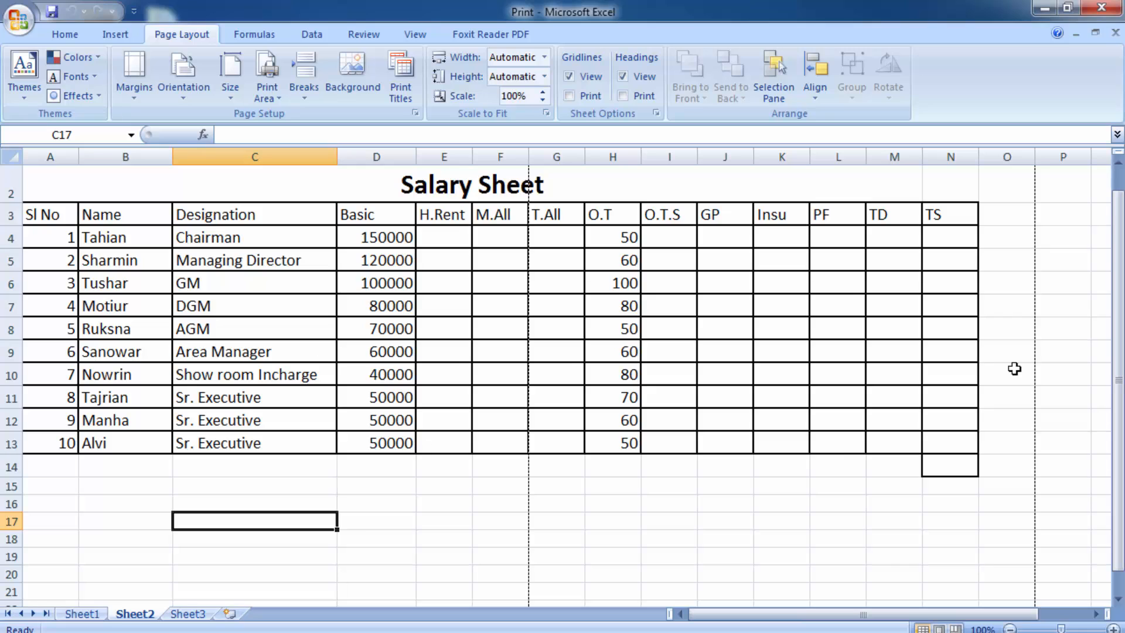
{"action": "scroll", "coordinate": [505, 533], "scroll_direction": "down", "scroll_amount": 2}
{"action": "scroll", "coordinate": [505, 533], "scroll_direction": "down", "scroll_amount": 6}
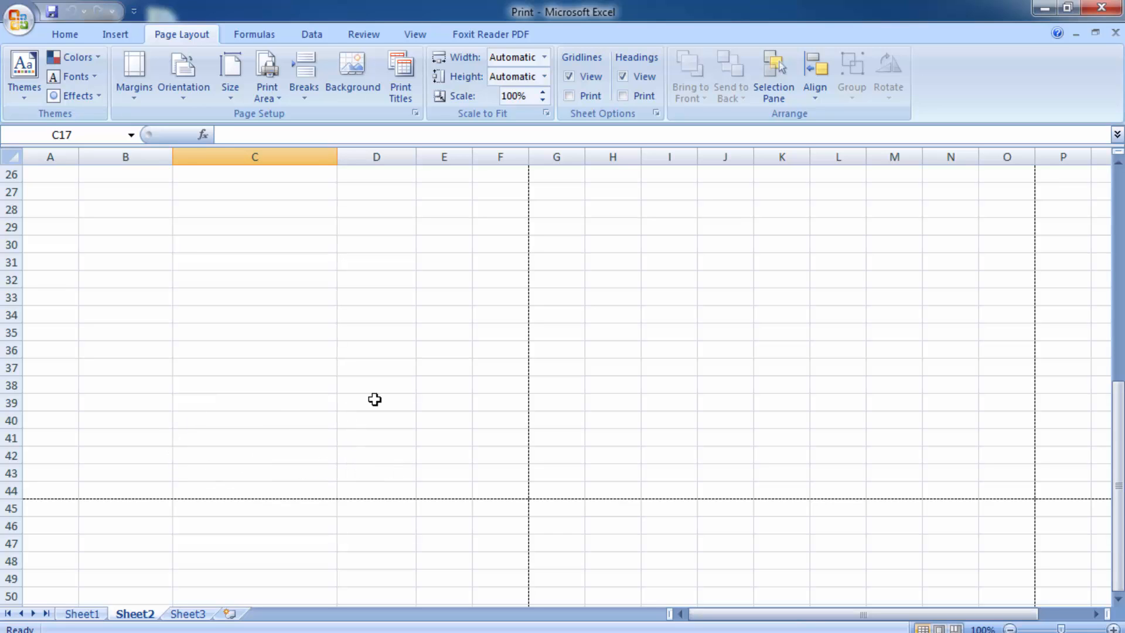
{"action": "scroll", "coordinate": [260, 295], "scroll_direction": "up", "scroll_amount": 6}
{"action": "scroll", "coordinate": [260, 295], "scroll_direction": "up", "scroll_amount": 3}
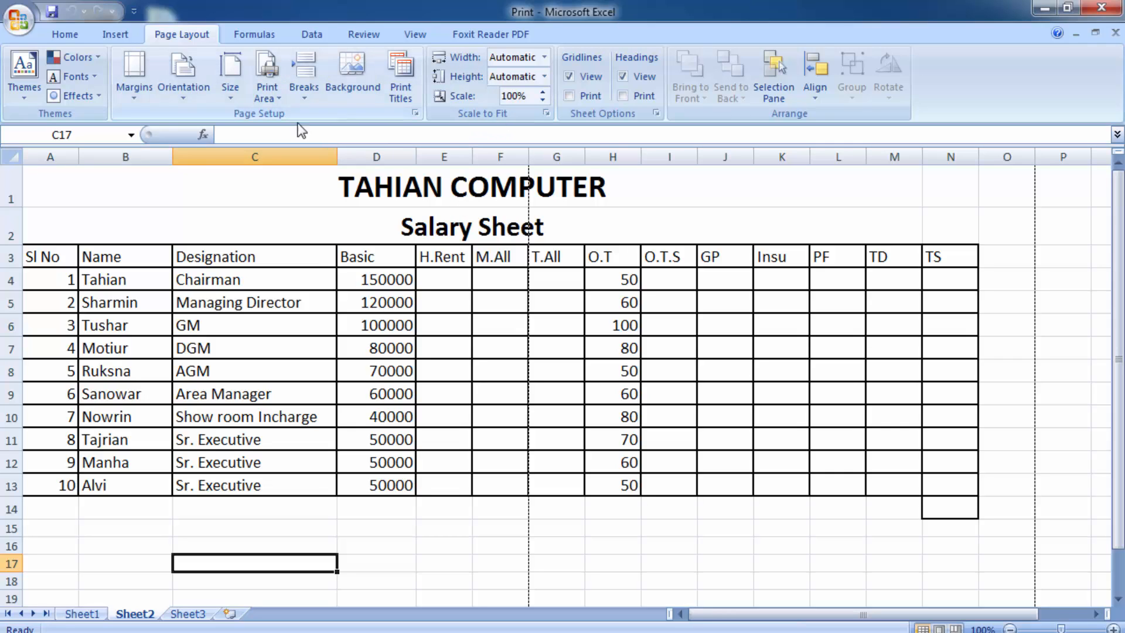
Set the salary sheet's page orientation to landscape and check its page break lines
{"action": "left_click", "coordinate": [415, 112]}
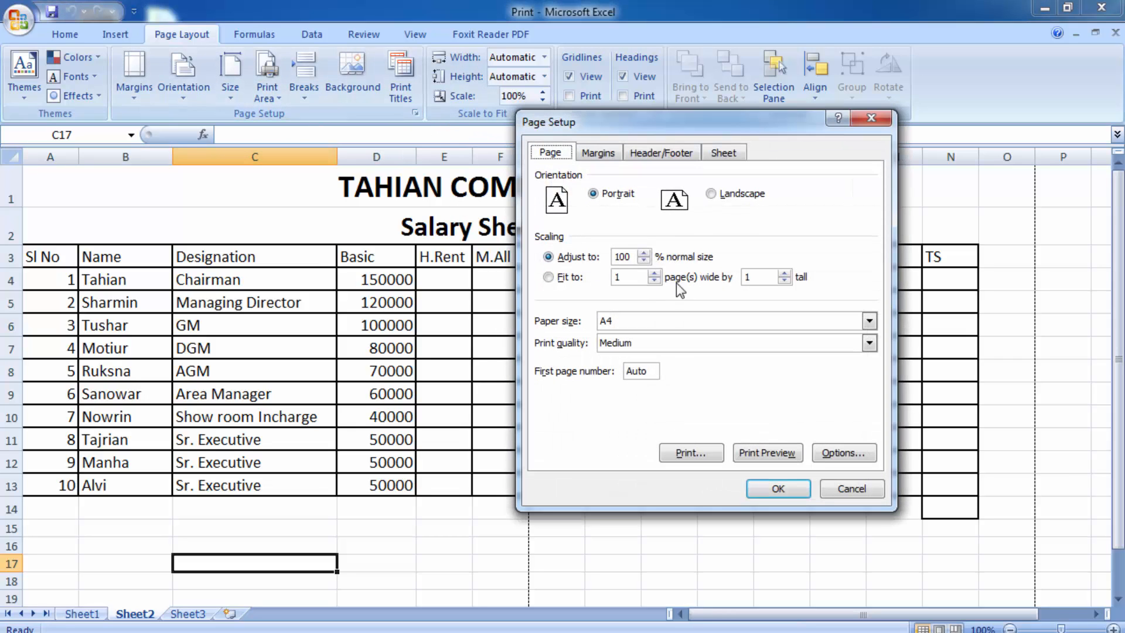
{"action": "left_click", "coordinate": [711, 192]}
{"action": "left_click", "coordinate": [776, 489]}
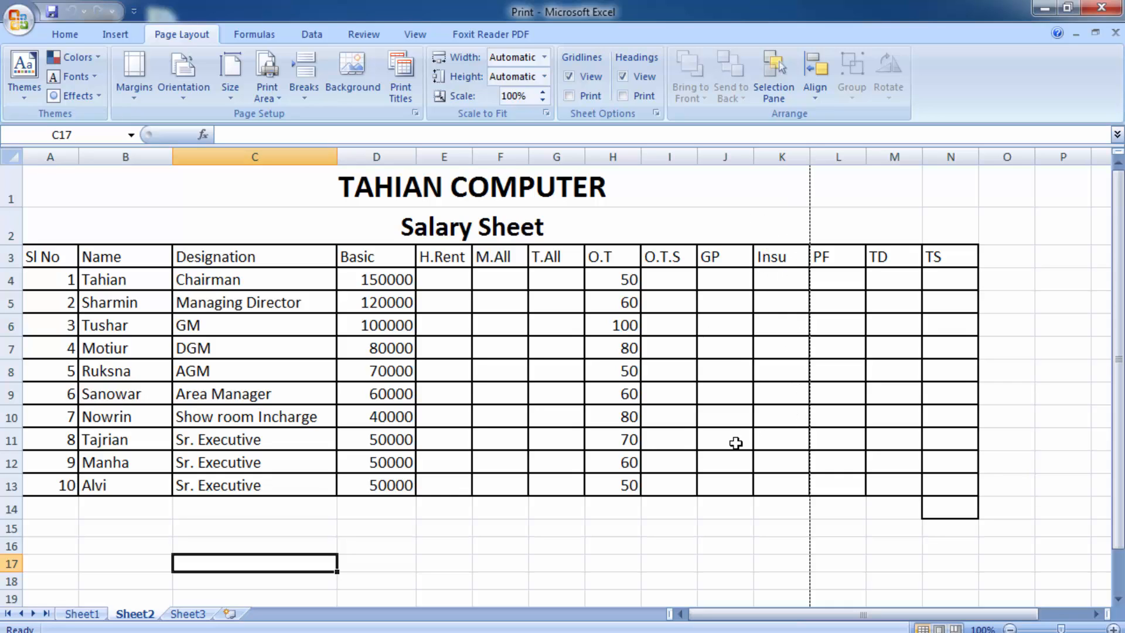
{"action": "scroll", "coordinate": [647, 474], "scroll_direction": "down", "scroll_amount": 4}
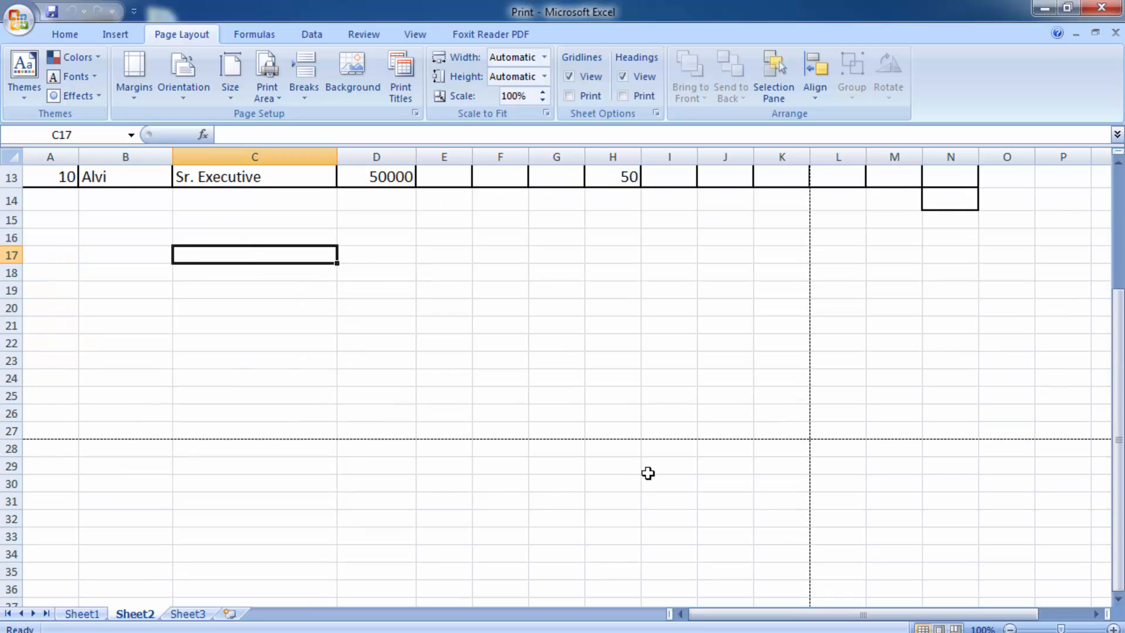
{"action": "scroll", "coordinate": [623, 432], "scroll_direction": "up", "scroll_amount": 1}
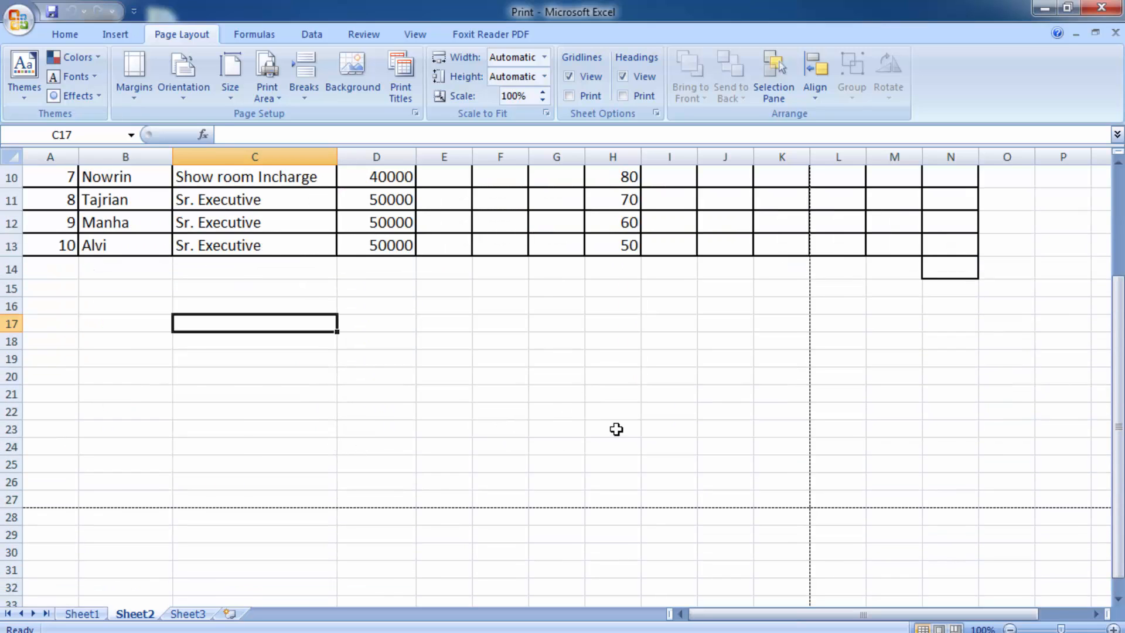
{"action": "scroll", "coordinate": [616, 429], "scroll_direction": "up", "scroll_amount": 3}
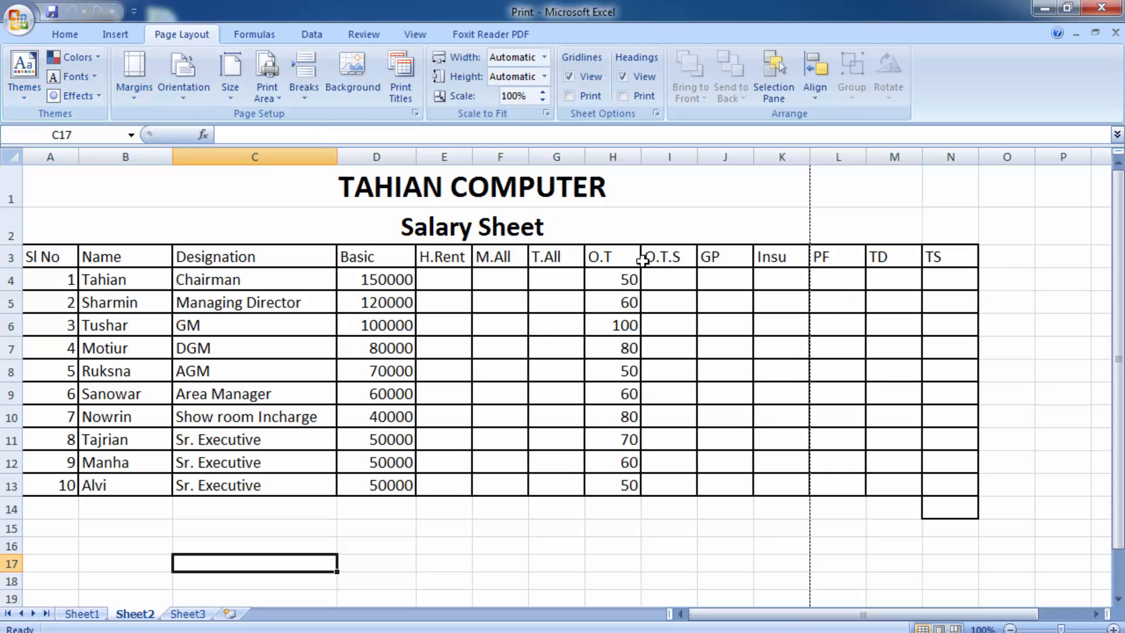
Reduce the salary sheet's print scaling in the page setup, first to 90% and then to 80% of normal size
{"action": "left_click", "coordinate": [416, 113]}
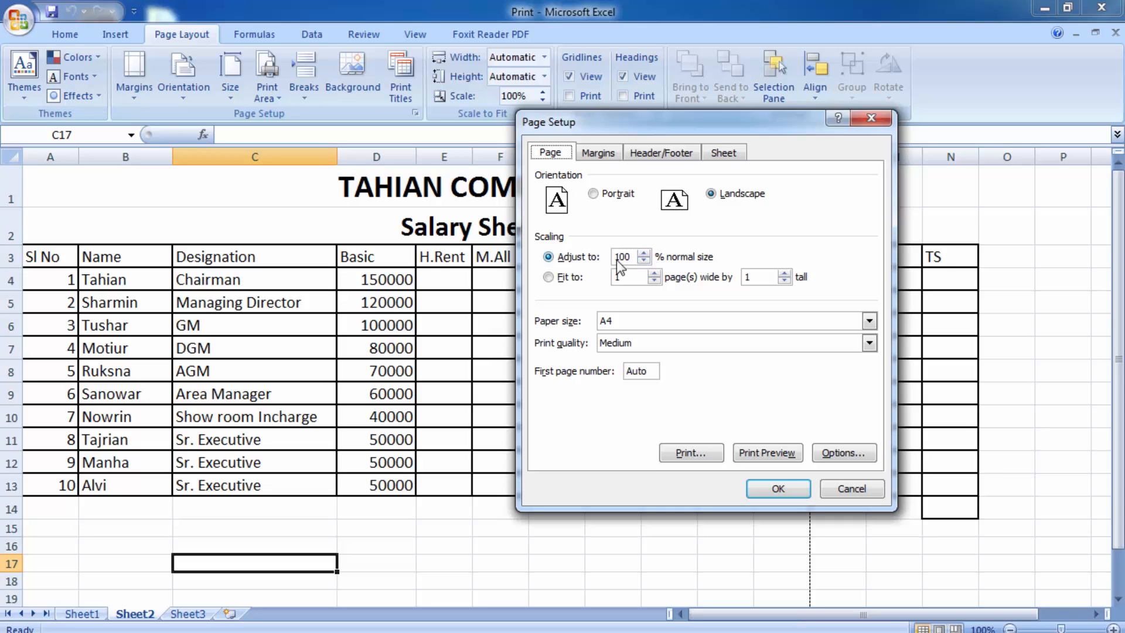
{"action": "left_click", "coordinate": [644, 262]}
{"action": "left_click", "coordinate": [778, 488]}
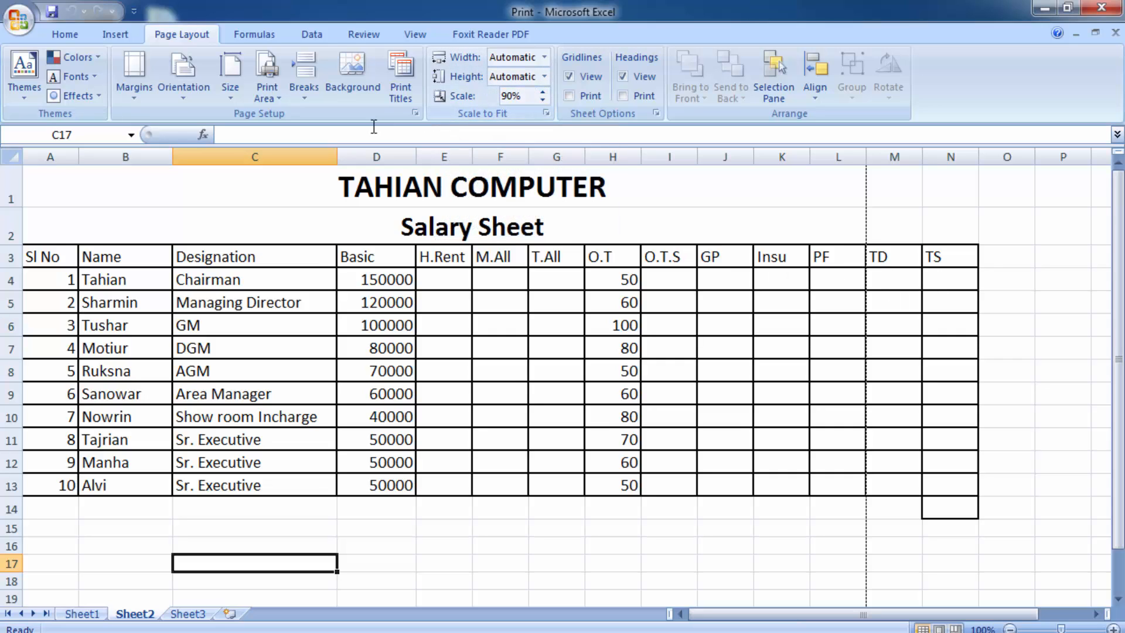
{"action": "left_click", "coordinate": [415, 113]}
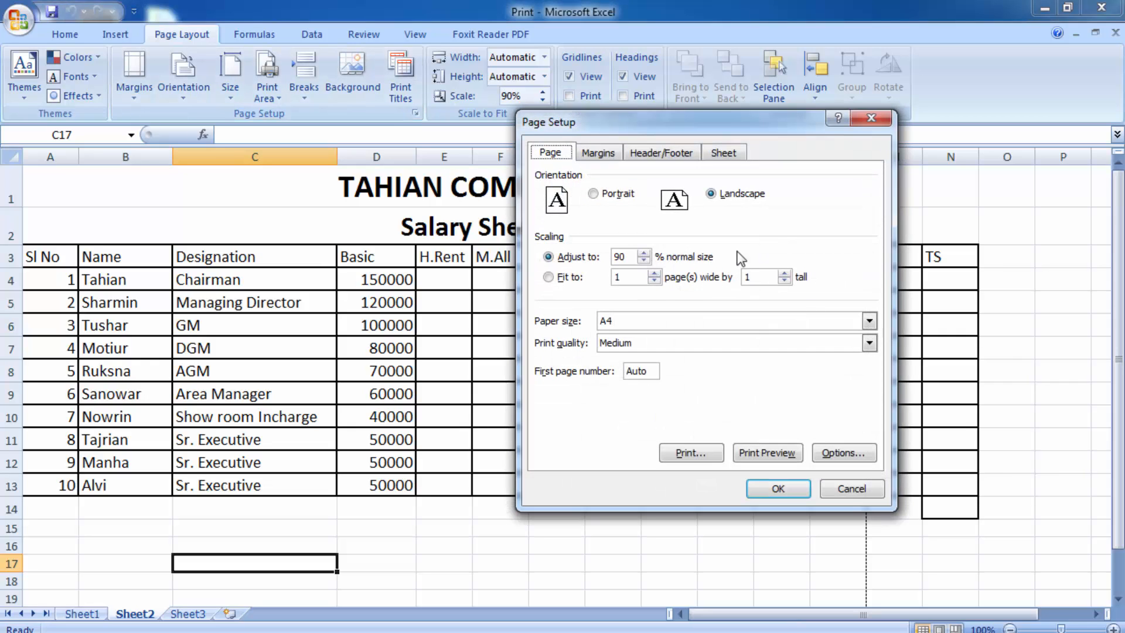
{"action": "left_click", "coordinate": [643, 260]}
{"action": "left_click", "coordinate": [644, 260]}
{"action": "left_click", "coordinate": [788, 488]}
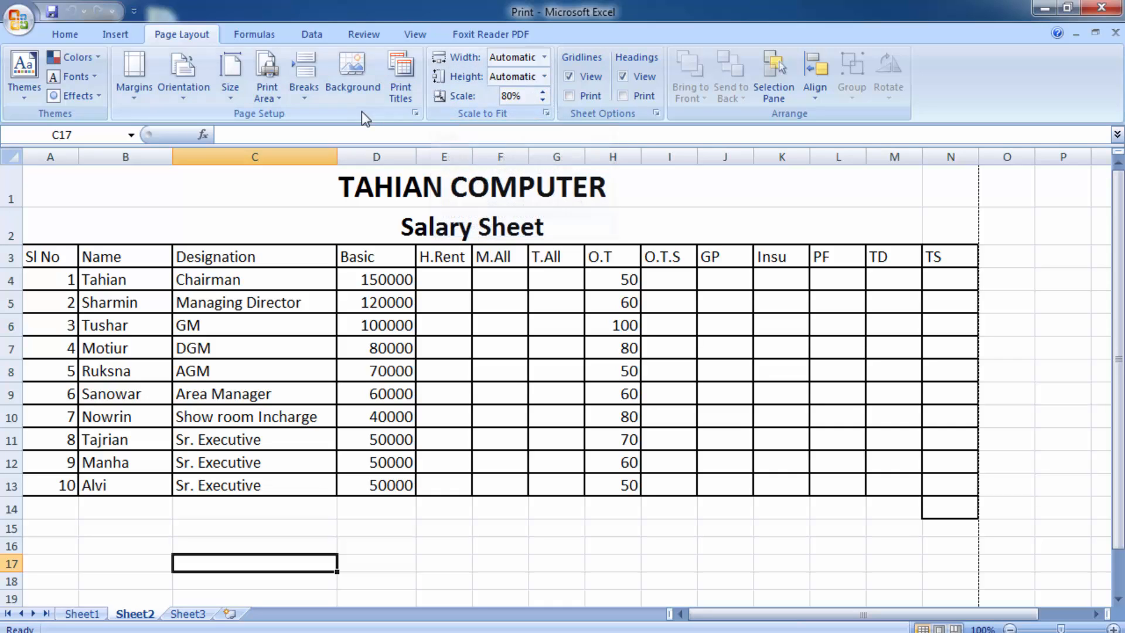
Try larger print scales up to 110% to compare the page break positions, and bring the scale back to 80%
{"action": "left_click", "coordinate": [543, 92]}
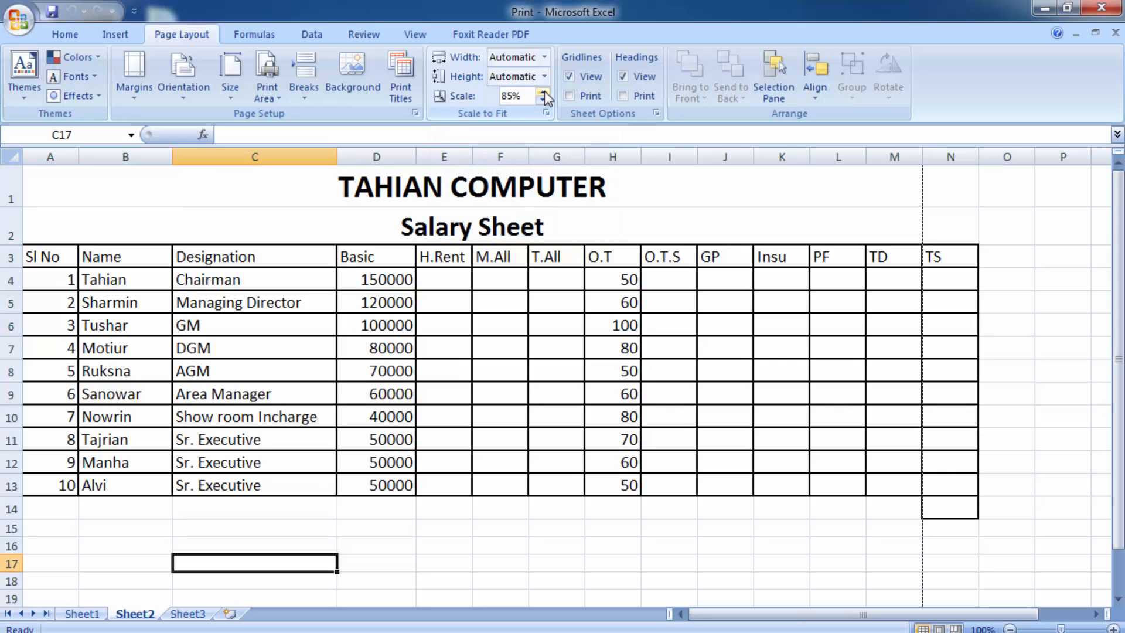
{"action": "left_click", "coordinate": [543, 92]}
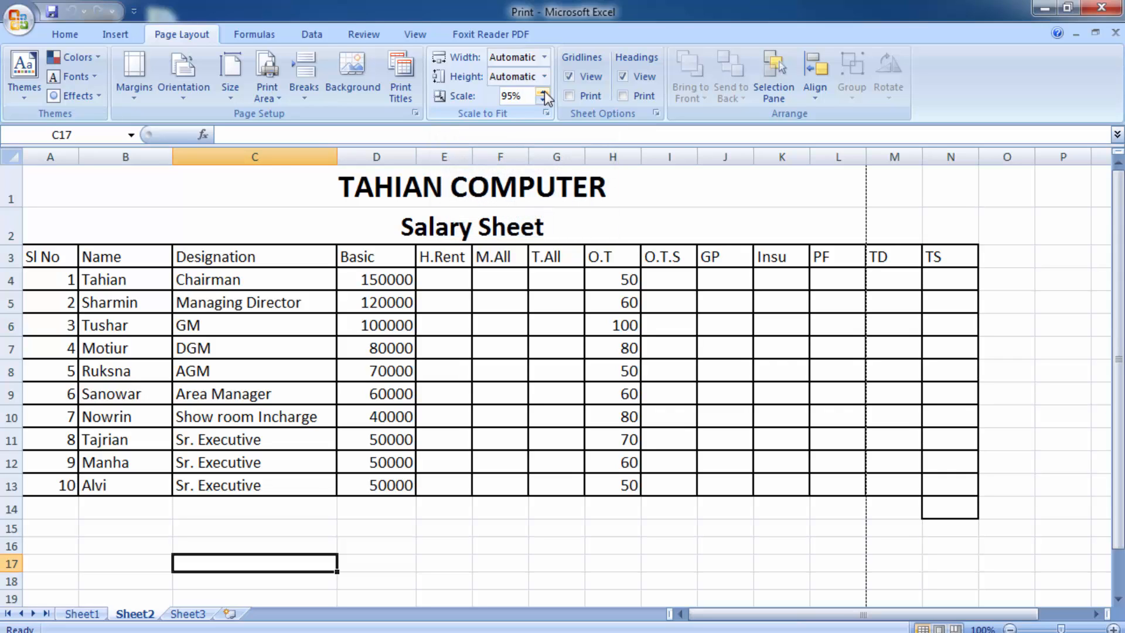
{"action": "left_click", "coordinate": [544, 92]}
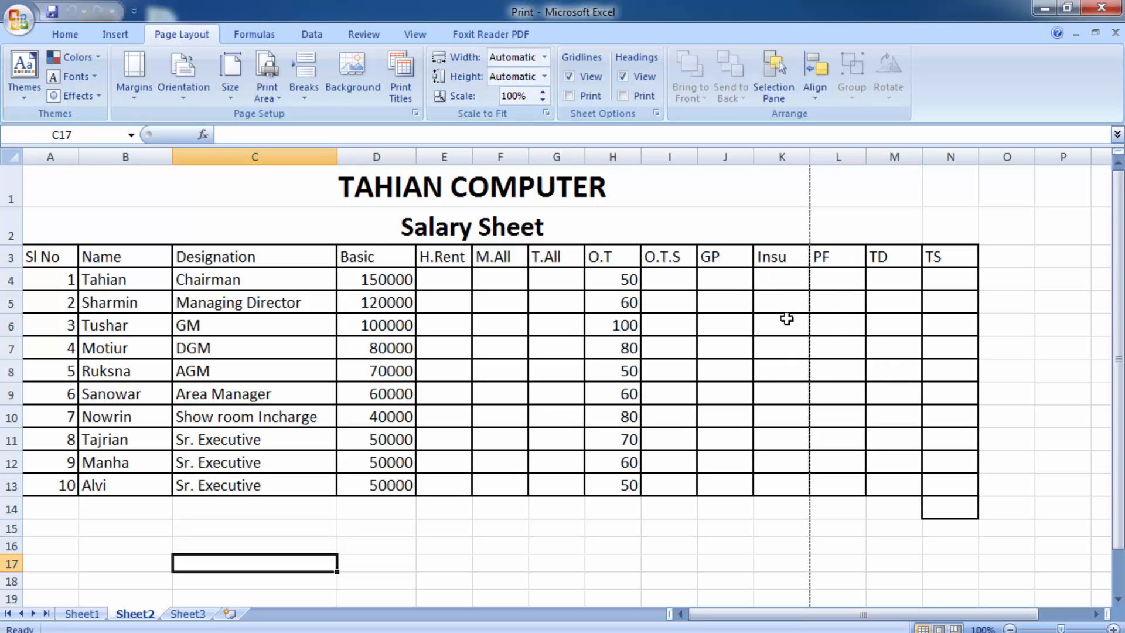
{"action": "left_click", "coordinate": [542, 91]}
{"action": "left_click", "coordinate": [542, 91]}
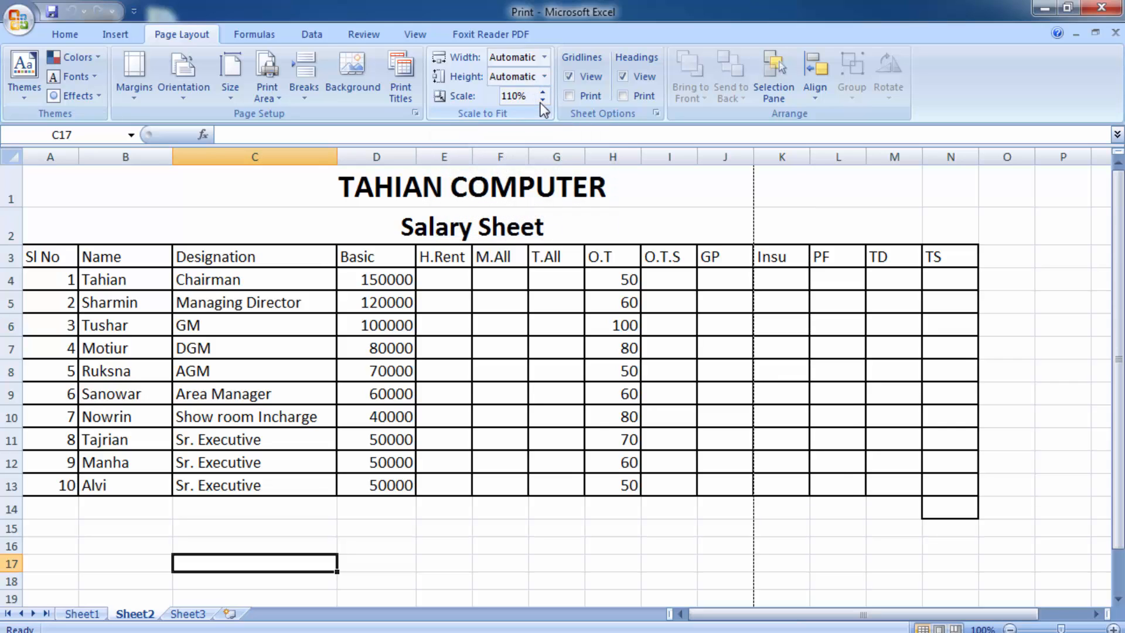
{"action": "left_click", "coordinate": [541, 101]}
{"action": "left_click", "coordinate": [540, 101]}
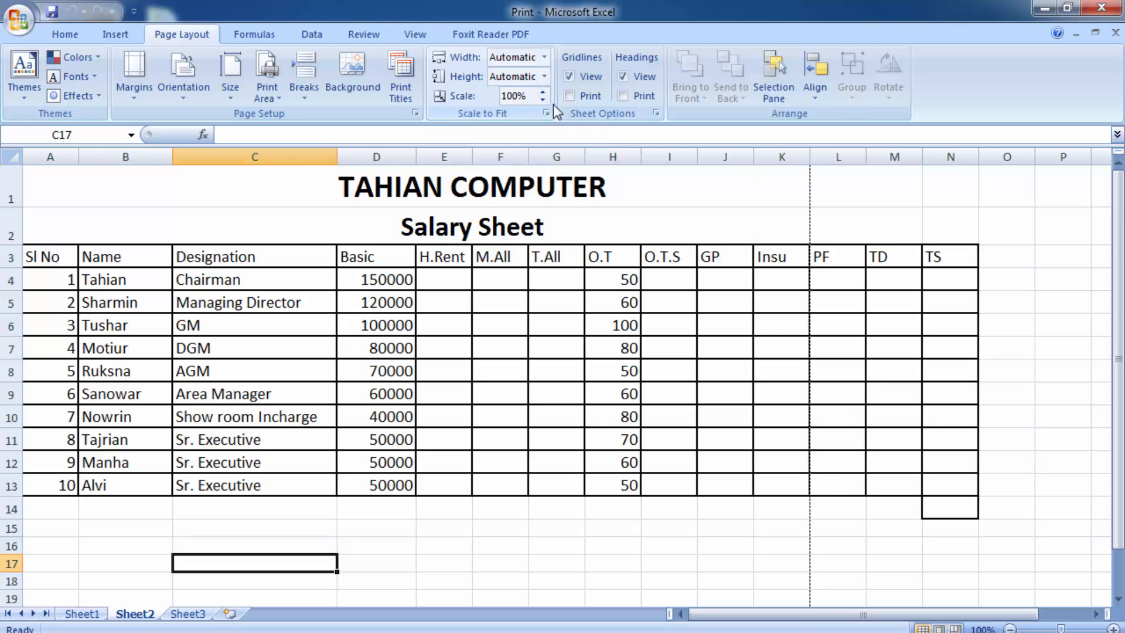
{"action": "left_click", "coordinate": [543, 100]}
{"action": "left_click", "coordinate": [543, 100]}
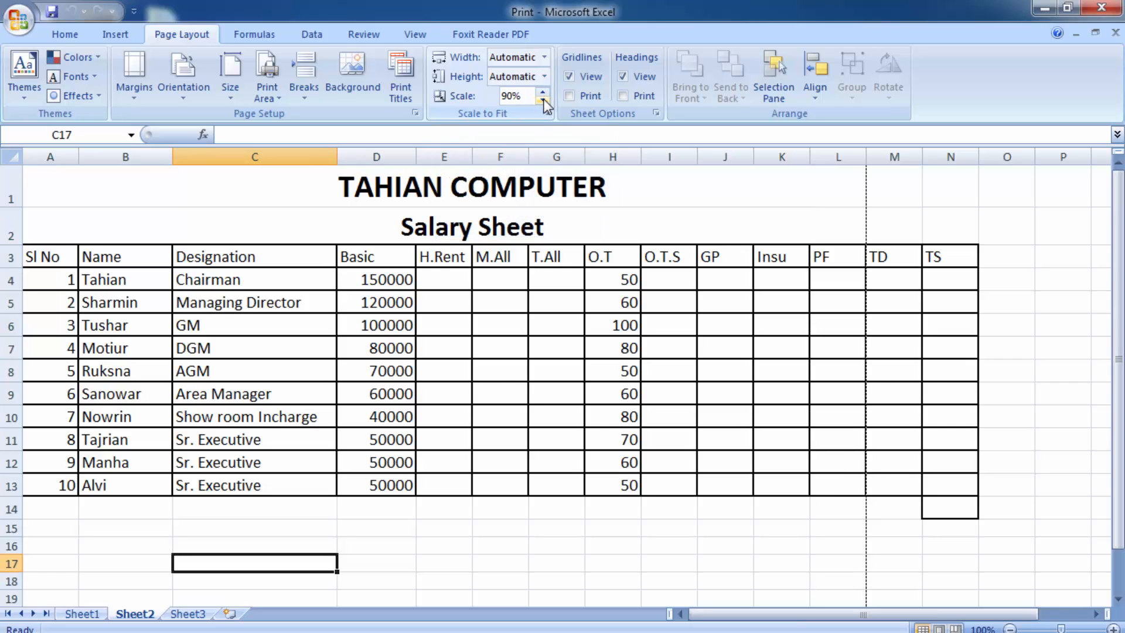
{"action": "left_click", "coordinate": [544, 99]}
{"action": "left_click", "coordinate": [544, 101]}
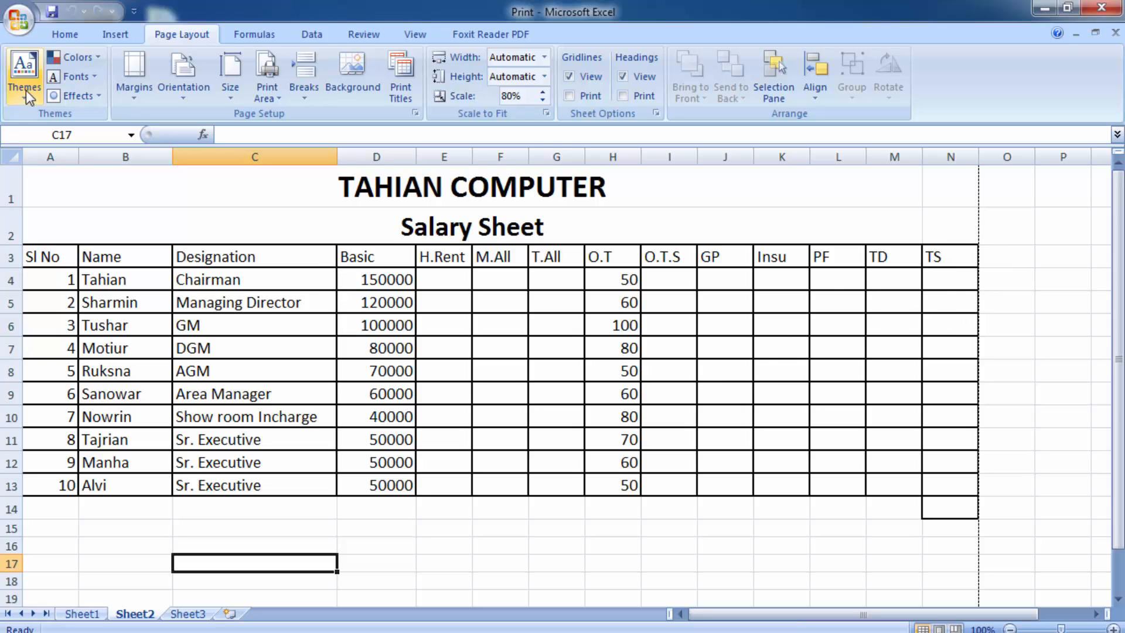
Check the whole salary sheet in the print preview and close the preview
{"action": "left_click", "coordinate": [18, 23]}
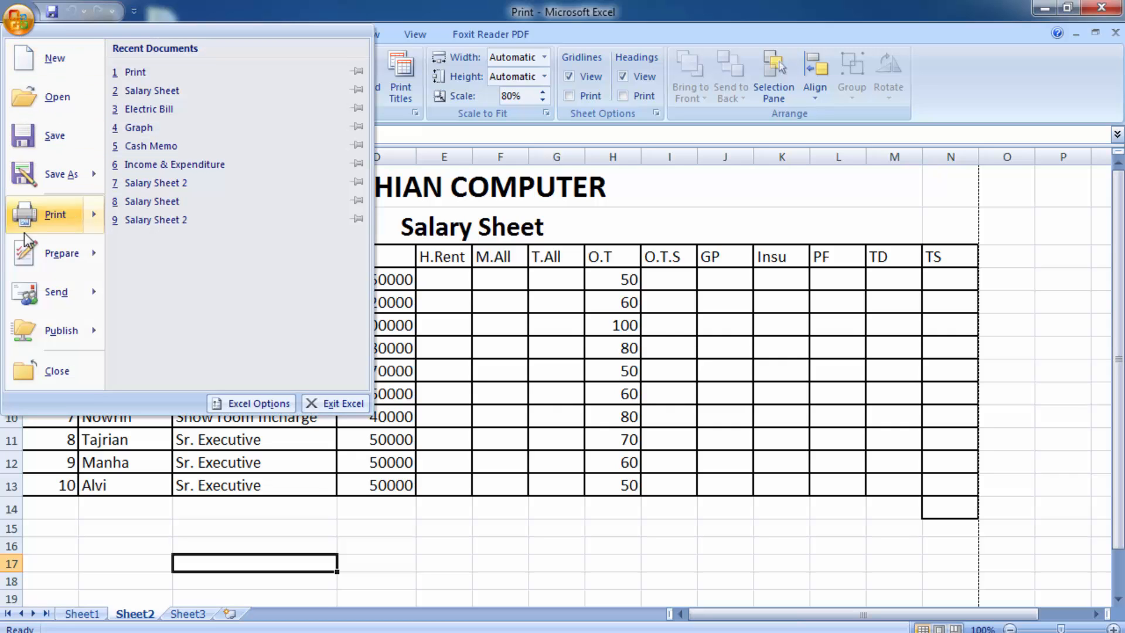
{"action": "mouse_move", "coordinate": [36, 215]}
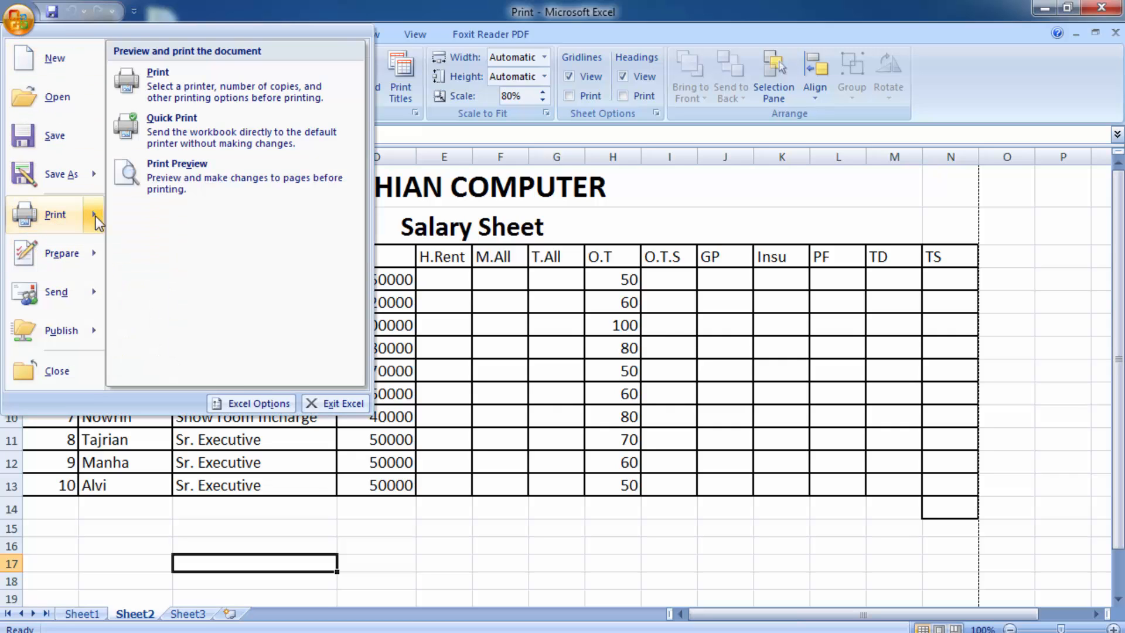
{"action": "left_click", "coordinate": [170, 175]}
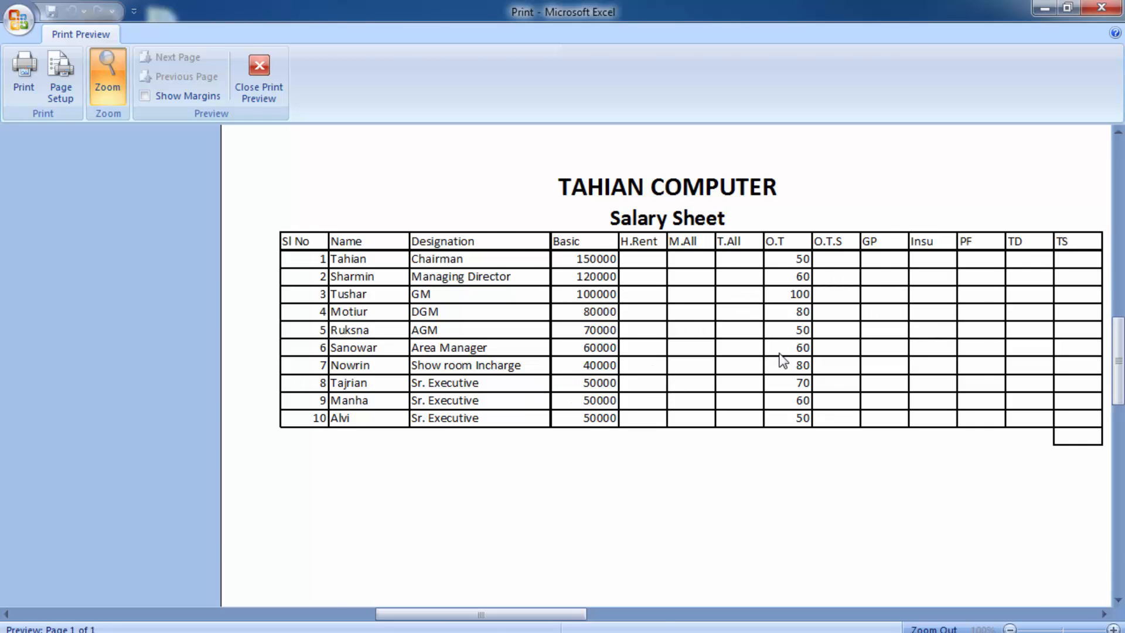
{"action": "key", "text": "Escape"}
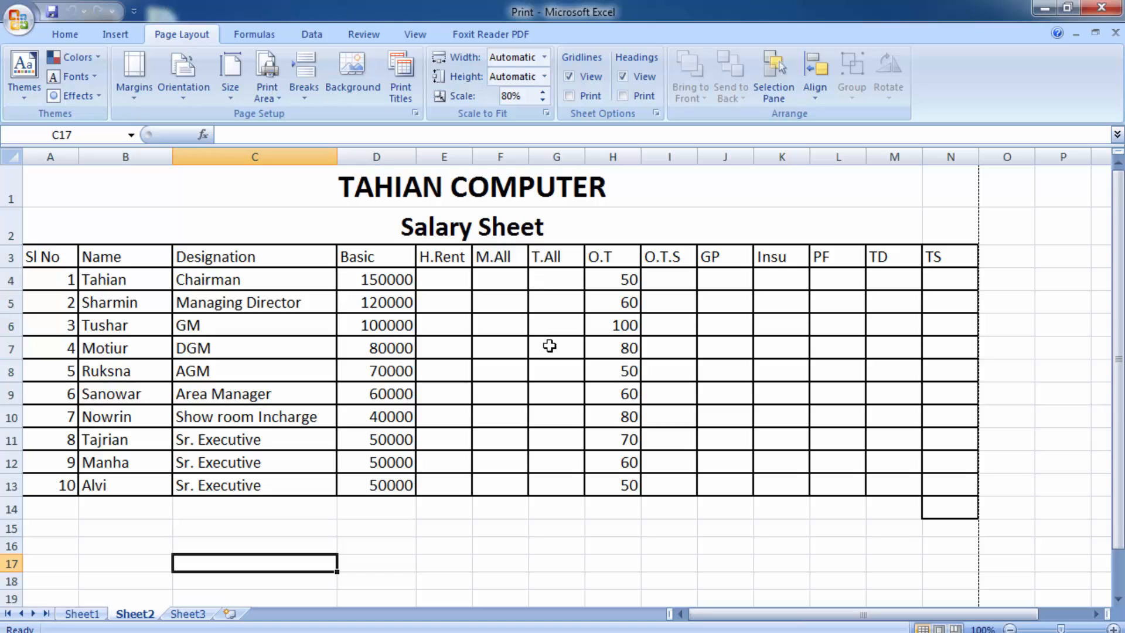